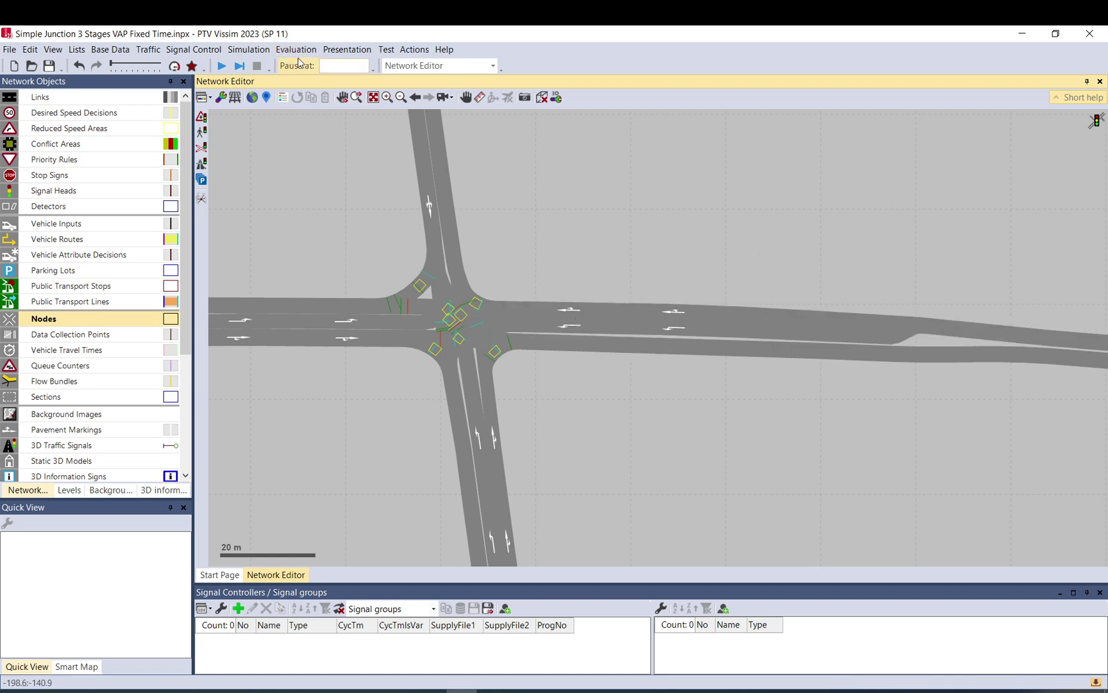
Look over the Signal Control and Help menu options
left_click(193, 50)
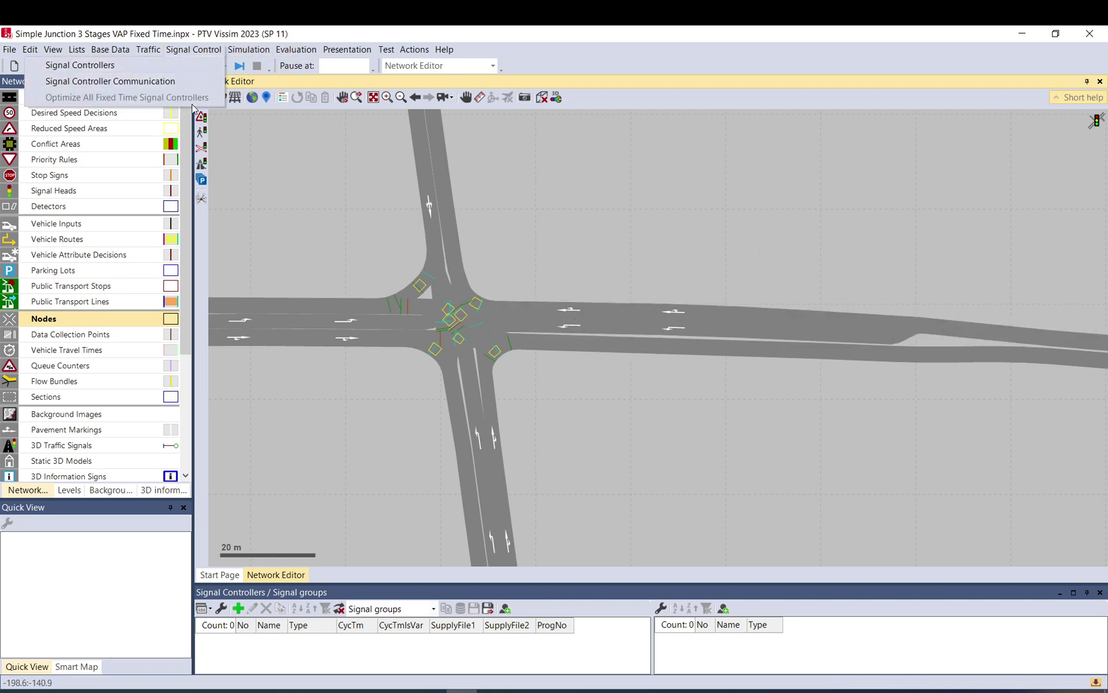
left_click(319, 211)
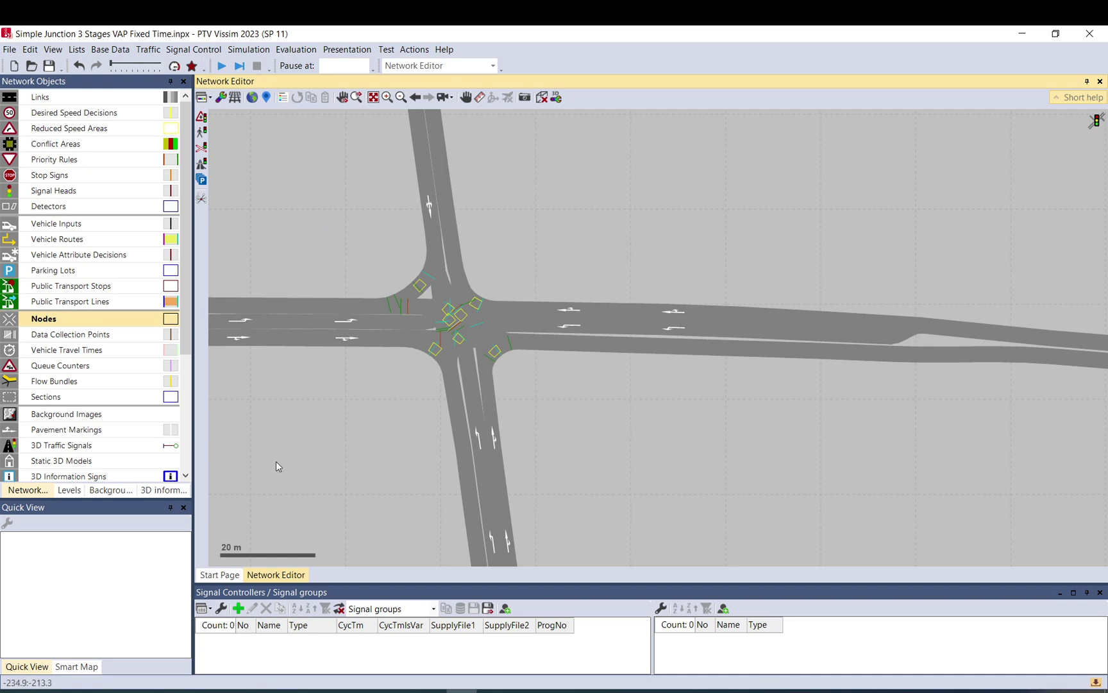
left_click(442, 50)
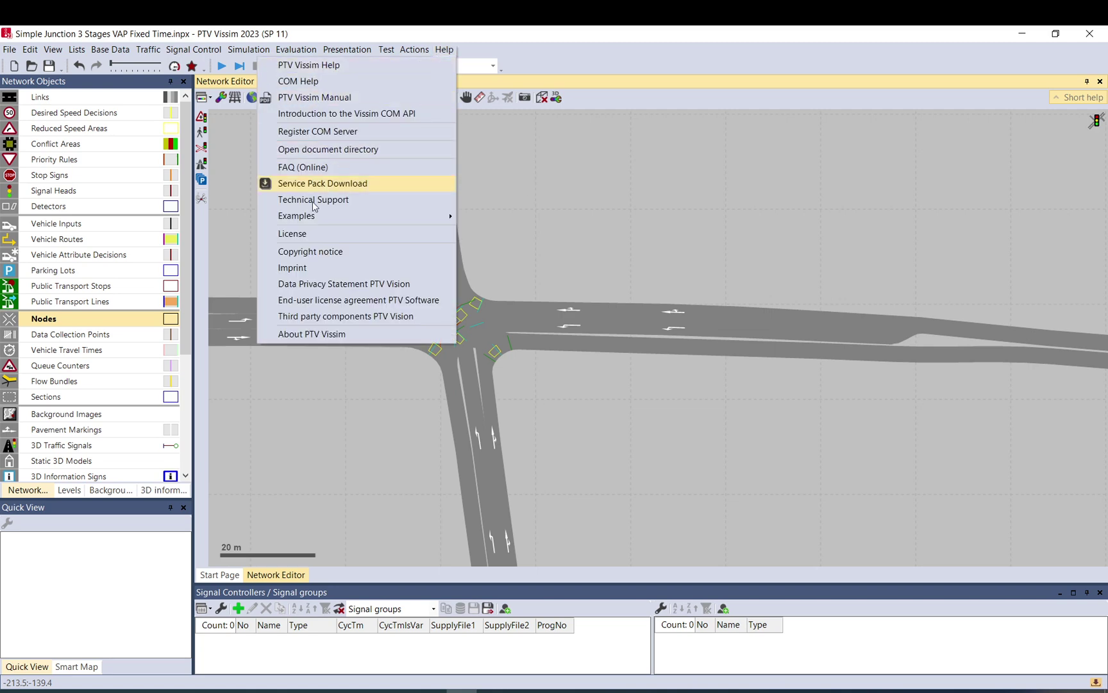
Create a trial signal controller, preview its data editor, then close it and recentre the network
mouse_move(192, 50)
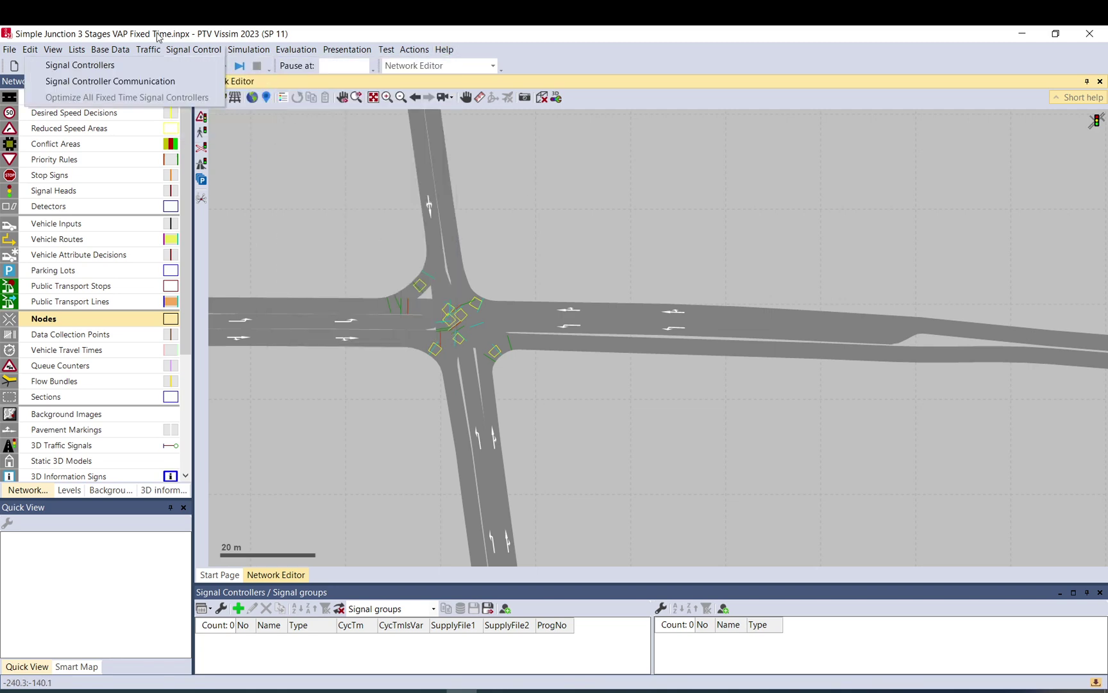
left_click(79, 65)
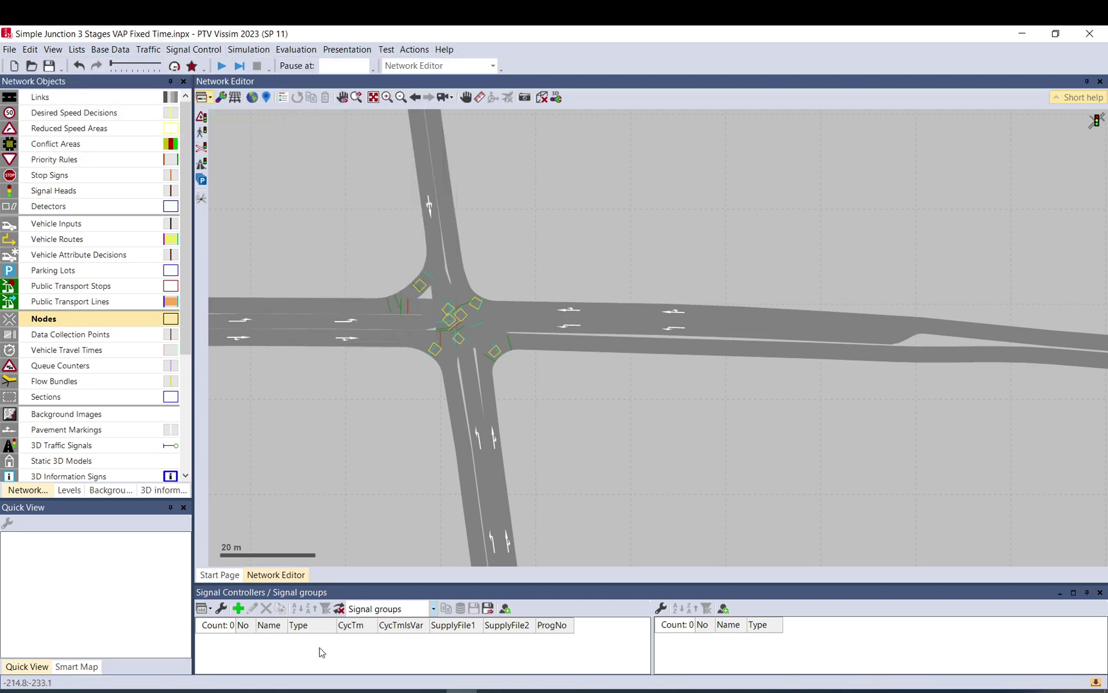
left_click(238, 608)
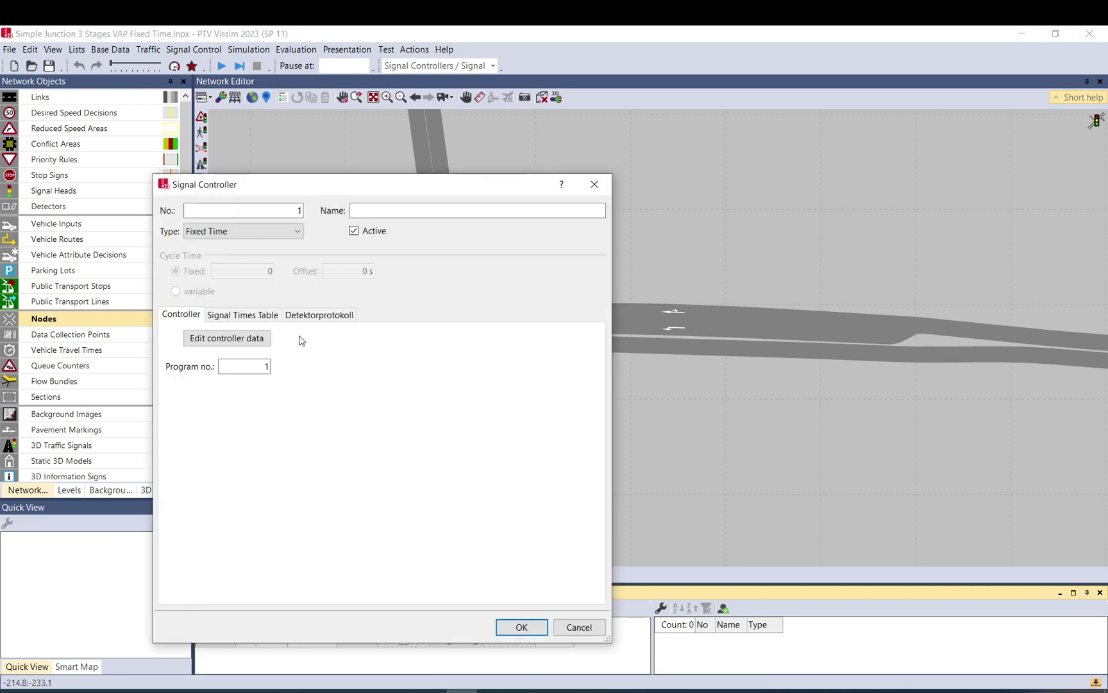
left_click(258, 341)
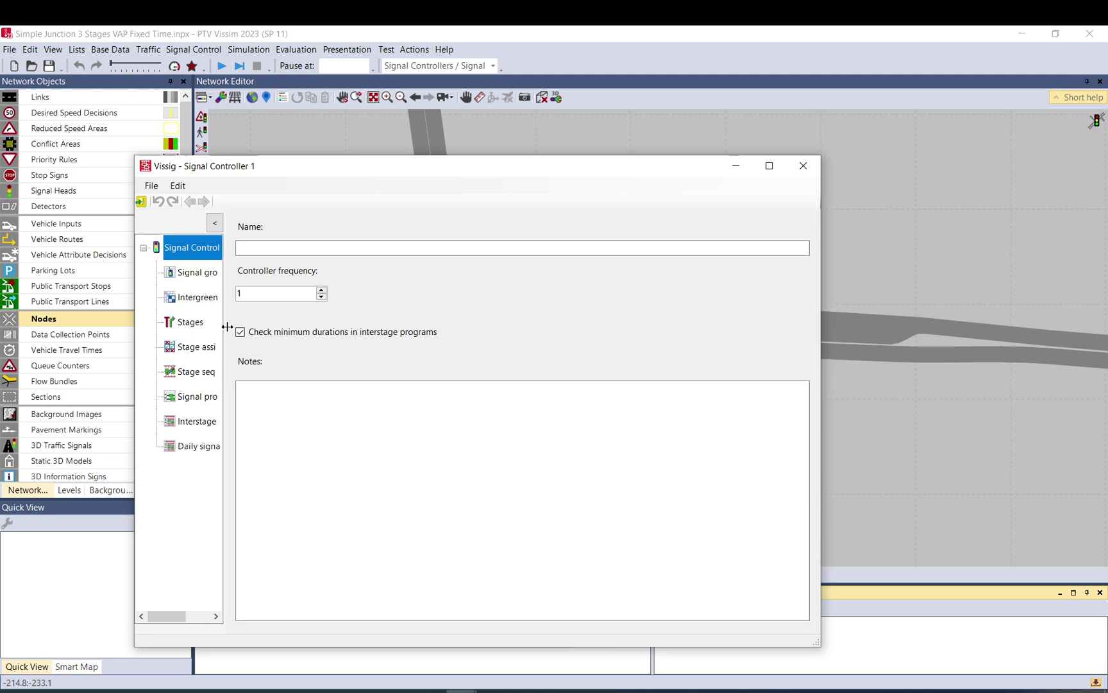
left_click_drag(225, 331, 287, 329)
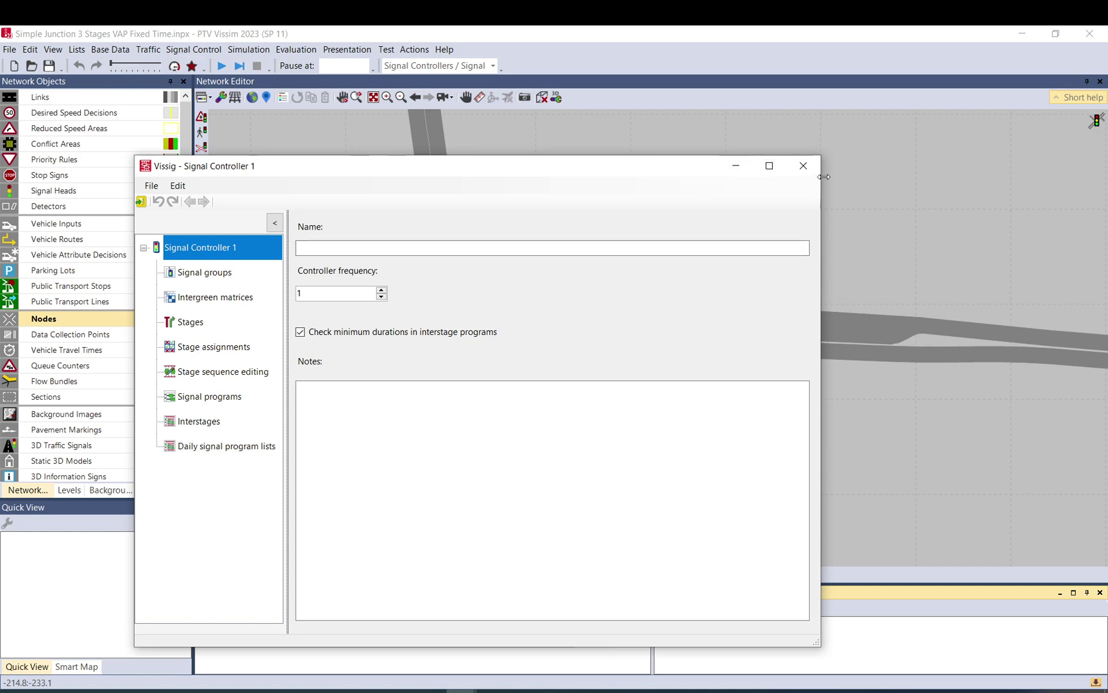
left_click(804, 166)
left_click(594, 177)
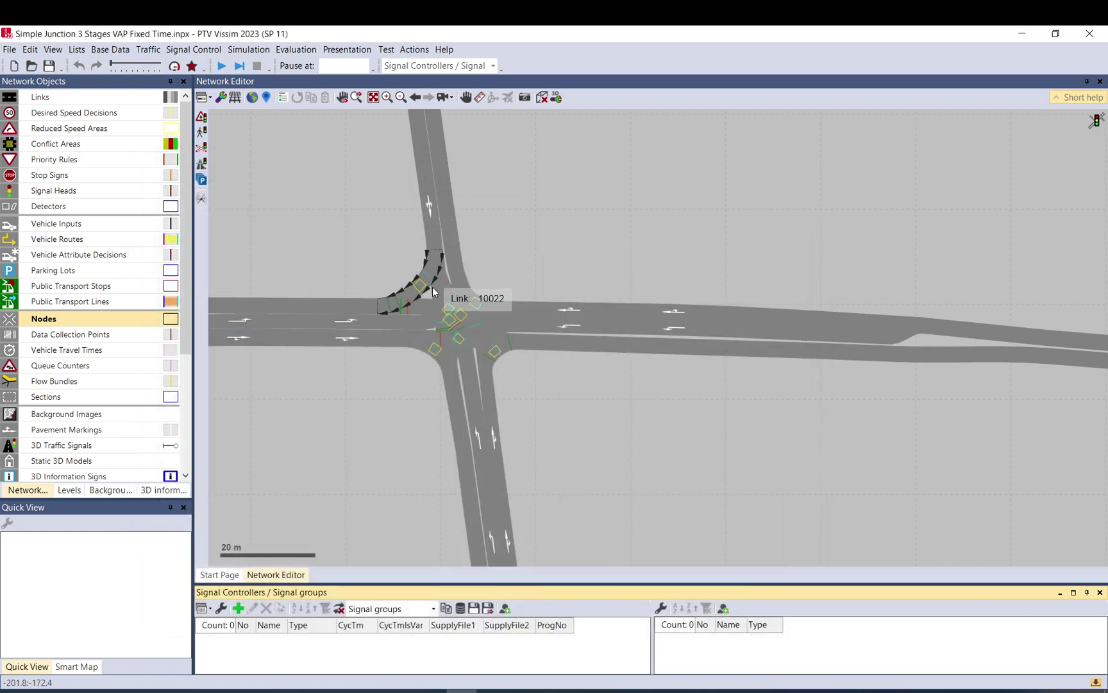
left_click_drag(527, 268, 576, 248)
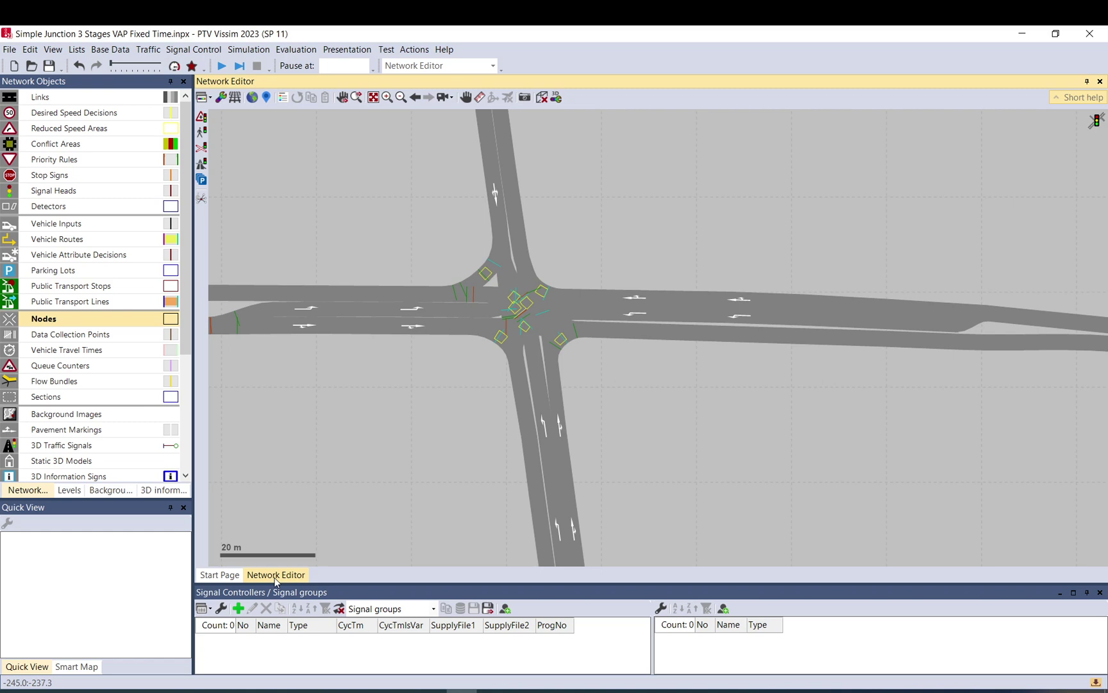
Create a new signal controller and add signal groups in its Vissig editor
left_click(236, 610)
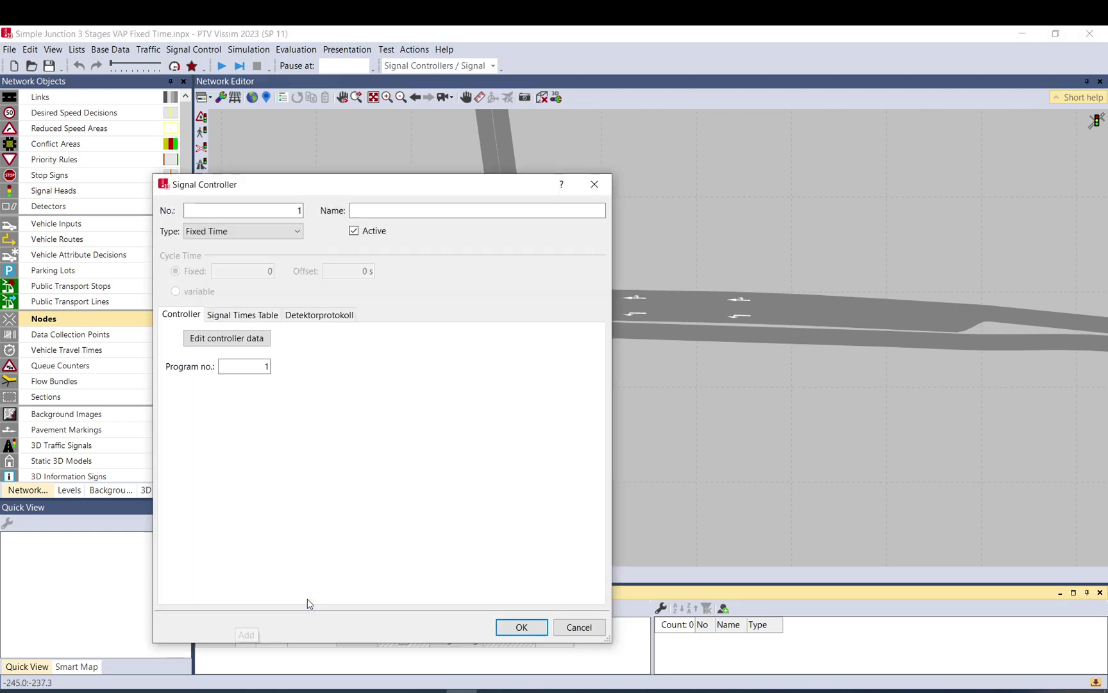
left_click(247, 344)
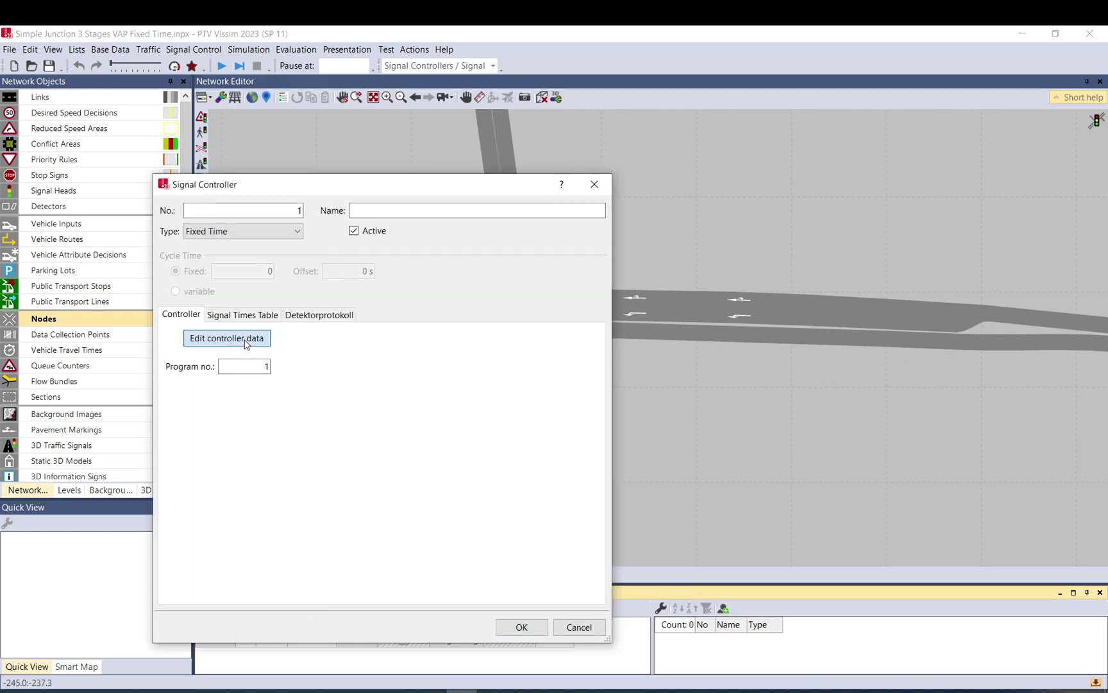
left_click(87, 161)
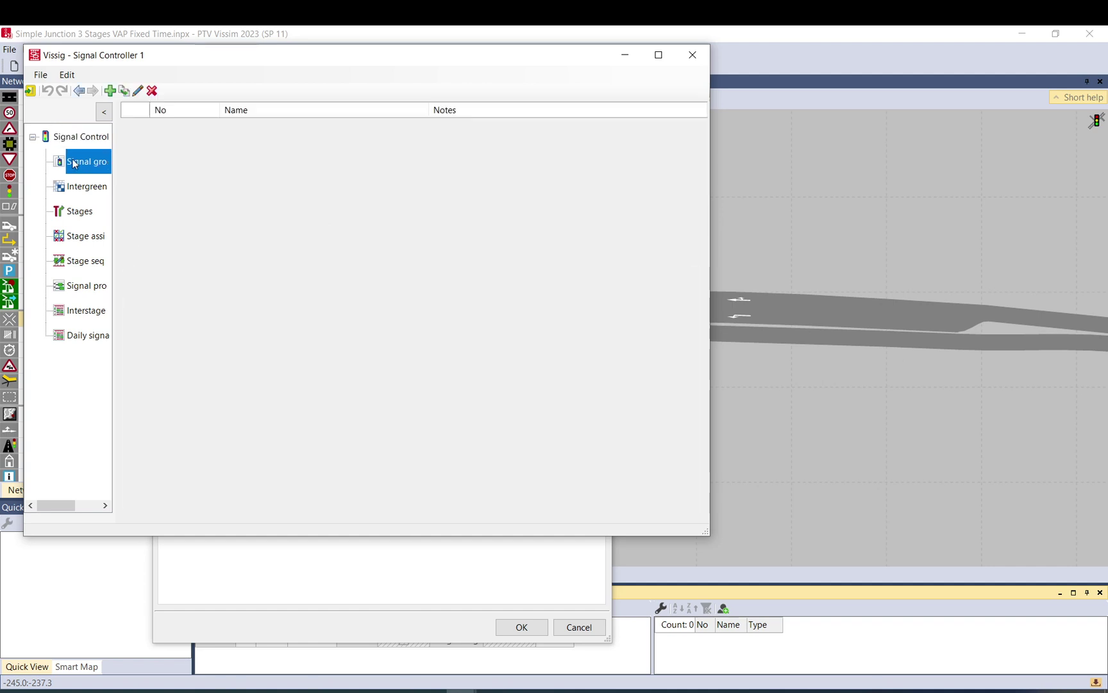
left_click(110, 91)
left_click(109, 90)
left_click(109, 91)
left_click(110, 90)
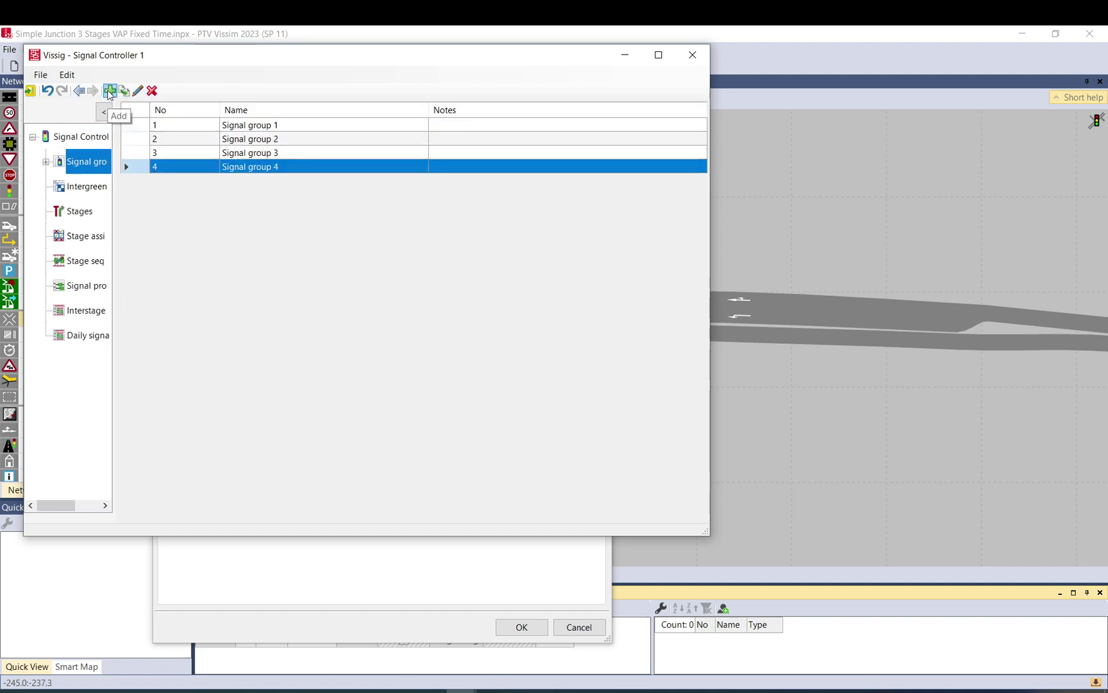
Name the four signal groups nb, sb, ew straight thru and ew turn
left_click(281, 125)
type("nb")
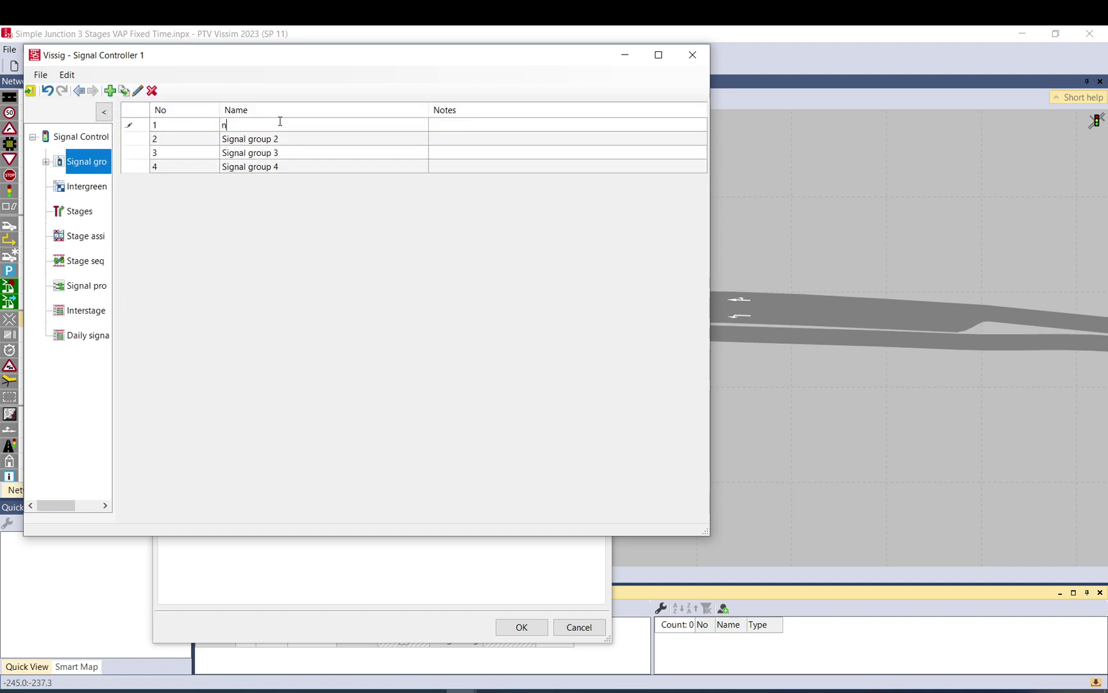
key("Return")
type("sb")
key("Return")
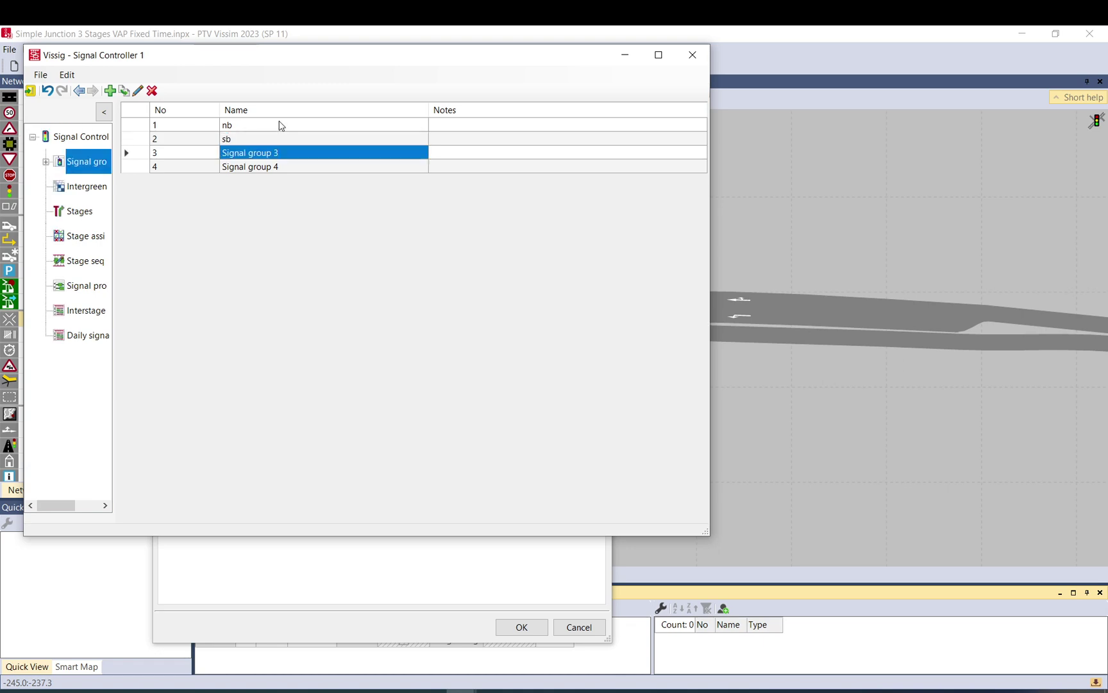
type("ew ")
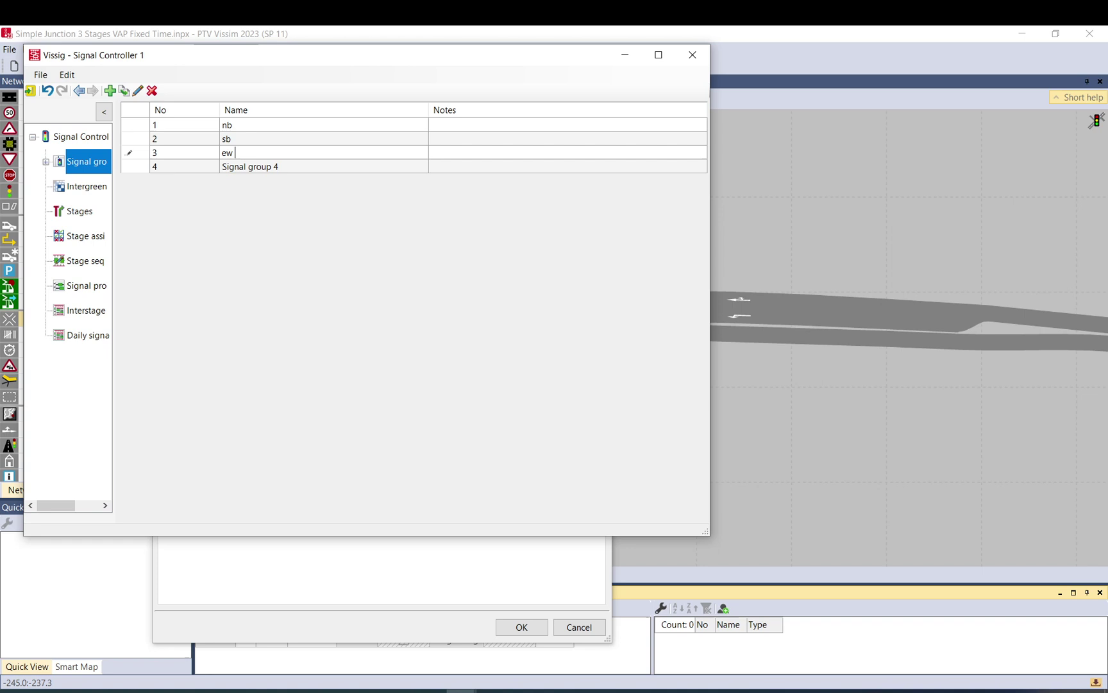
type("straight thru")
key("Return")
type("ew turn")
key("Return")
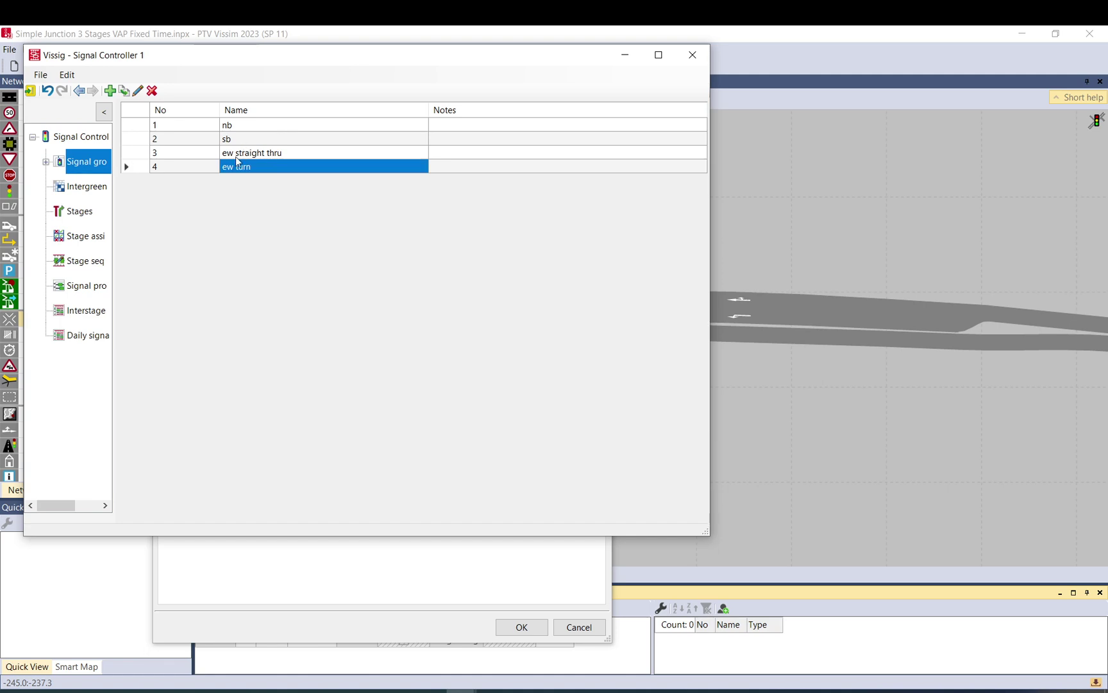
Add Intergreen matrix 1 and enter 6 in the nb row and part of the sb row
left_click(79, 193)
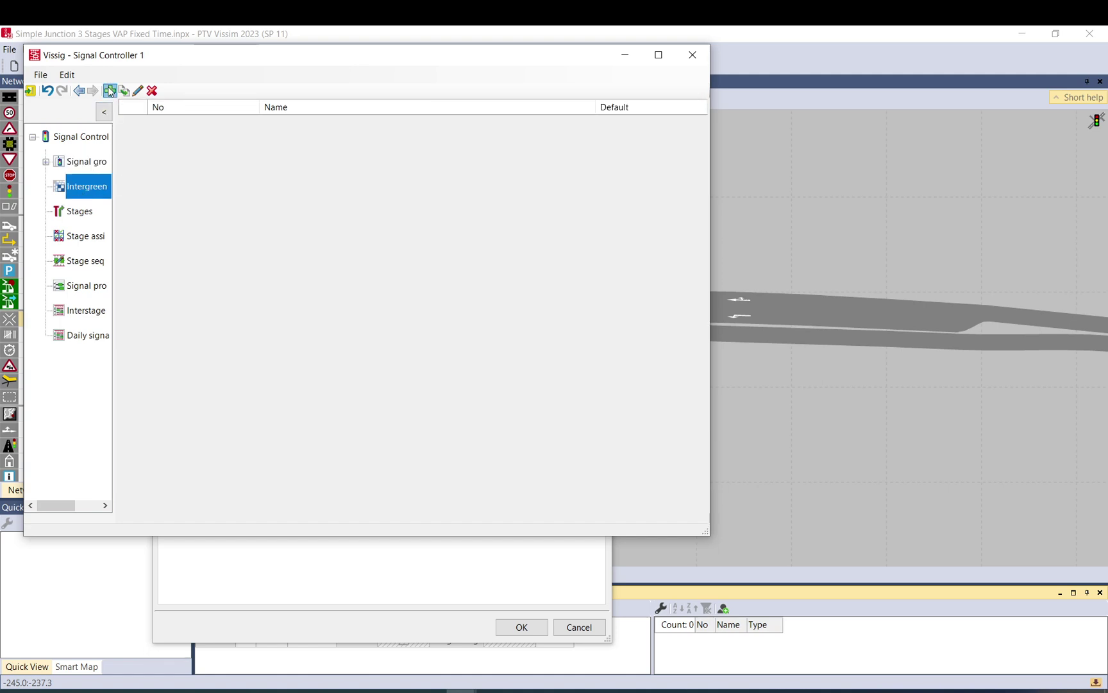
left_click(110, 91)
double_click(127, 125)
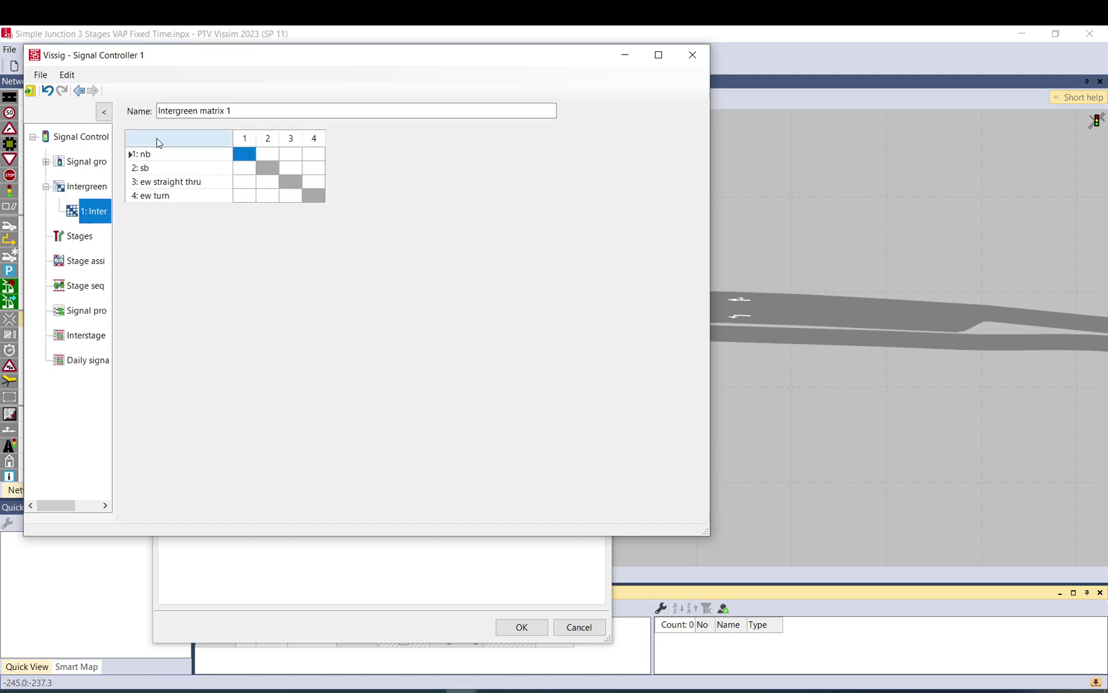
left_click(271, 156)
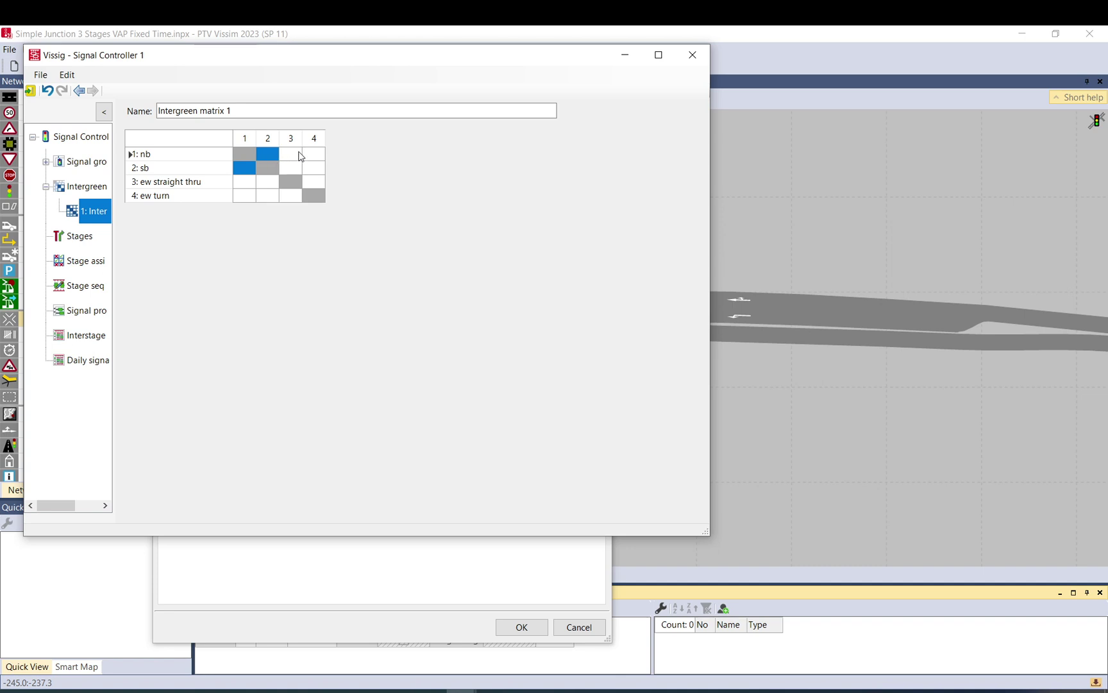
type("6")
left_click(293, 156)
type("6")
left_click(314, 154)
type("6")
left_click(313, 168)
type("6")
left_click(289, 168)
type("6")
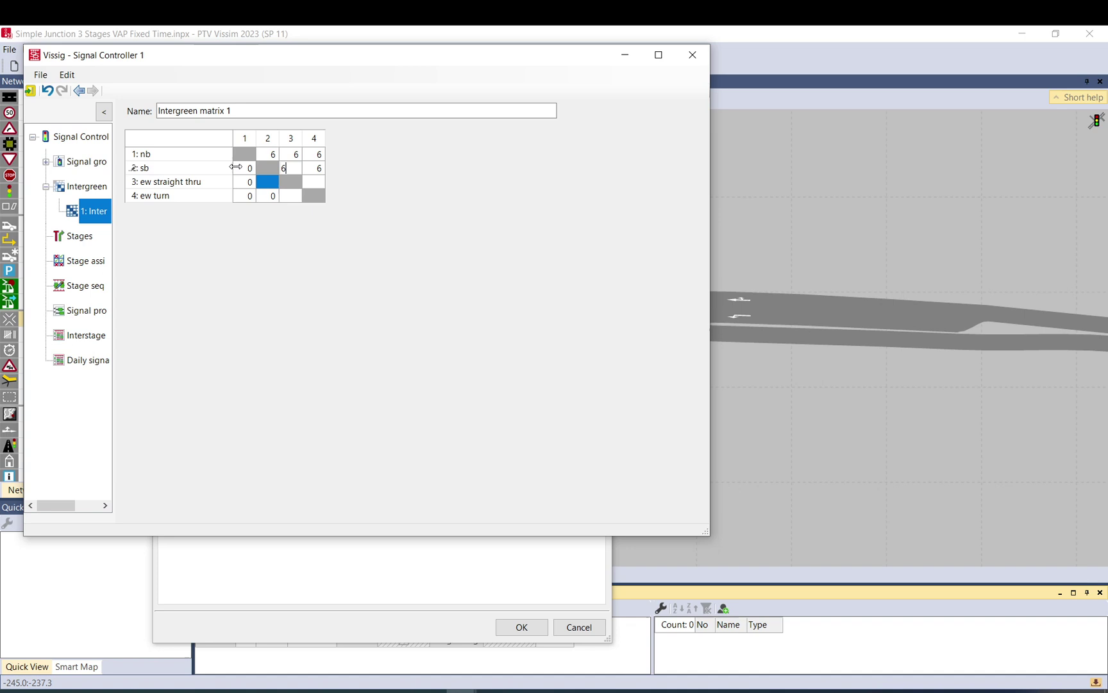
Fill the remaining sb, ew straight thru and ew turn intergreen cells with 6
left_click(245, 169)
type("6")
left_click(245, 182)
type("6")
left_click(268, 182)
type("6")
left_click(246, 196)
type("6")
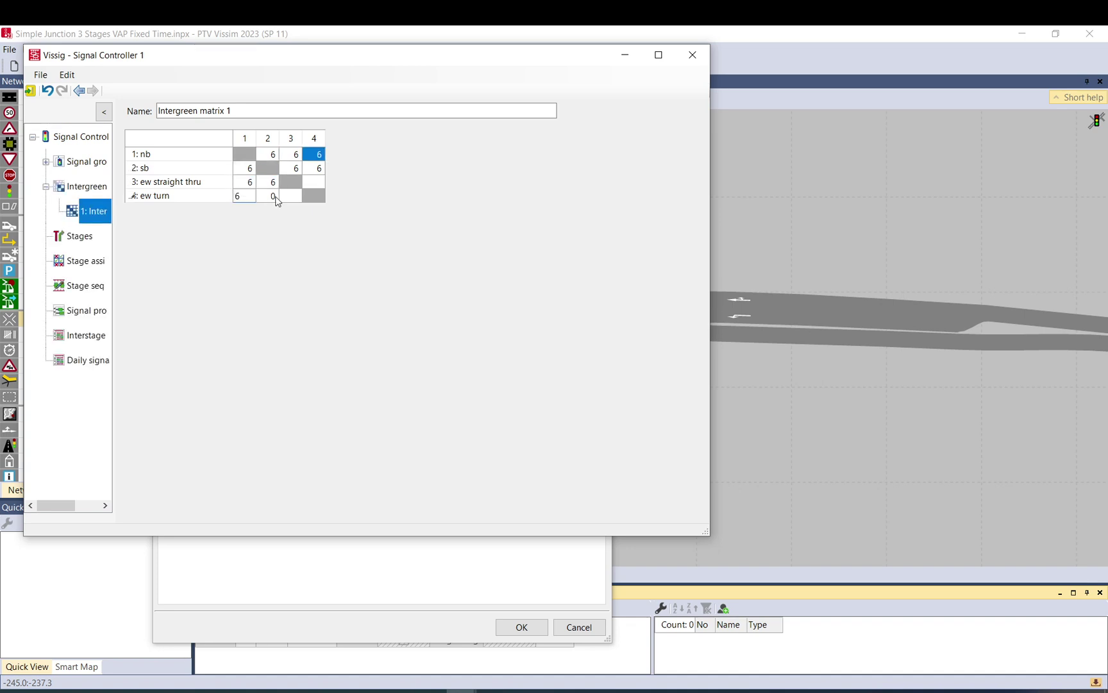
left_click(268, 196)
type("6")
left_click(290, 196)
type("6")
left_click(312, 182)
type("6")
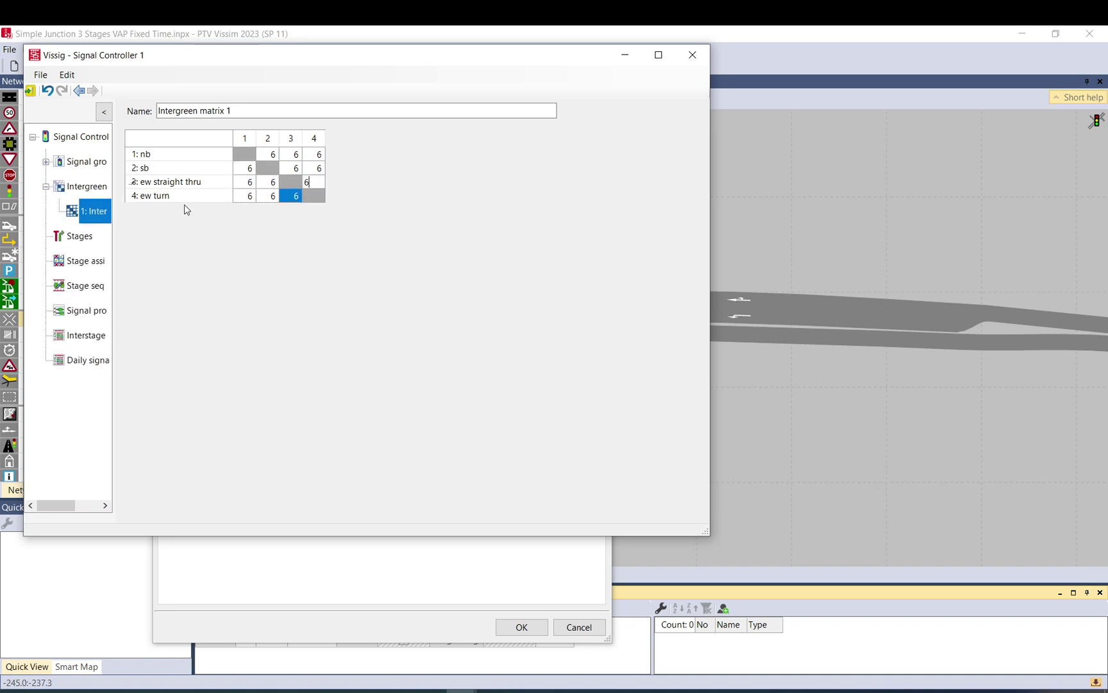
left_click(87, 162)
Browse the nb, sb, ew straight thru and ew turn signal group settings
left_click(46, 162)
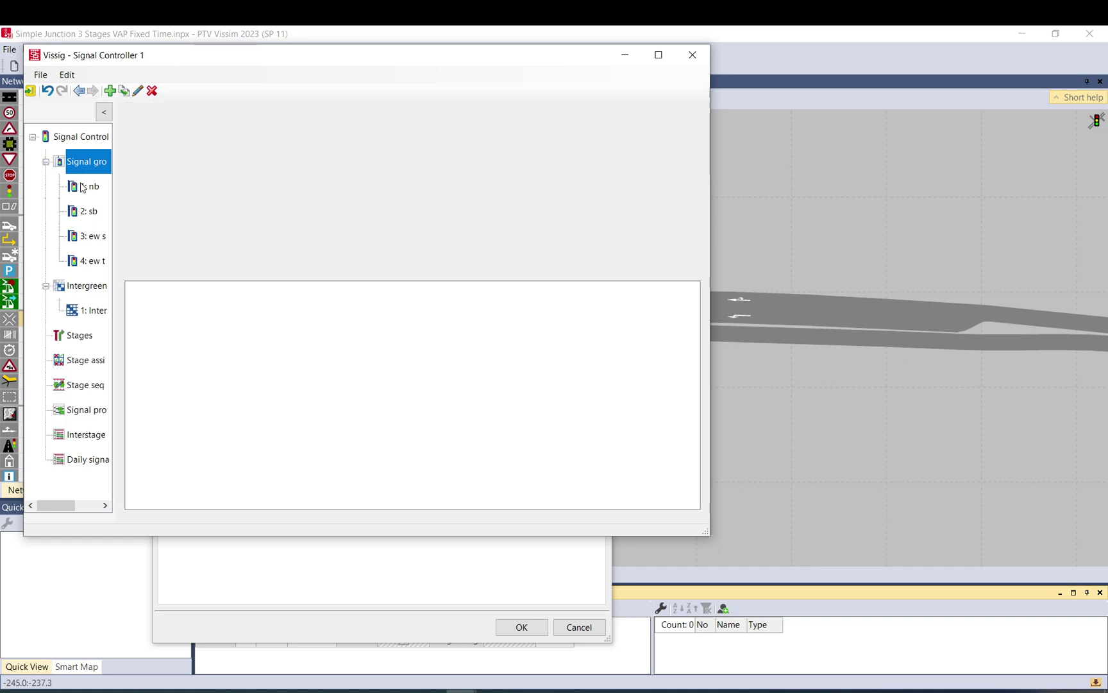
left_click(89, 186)
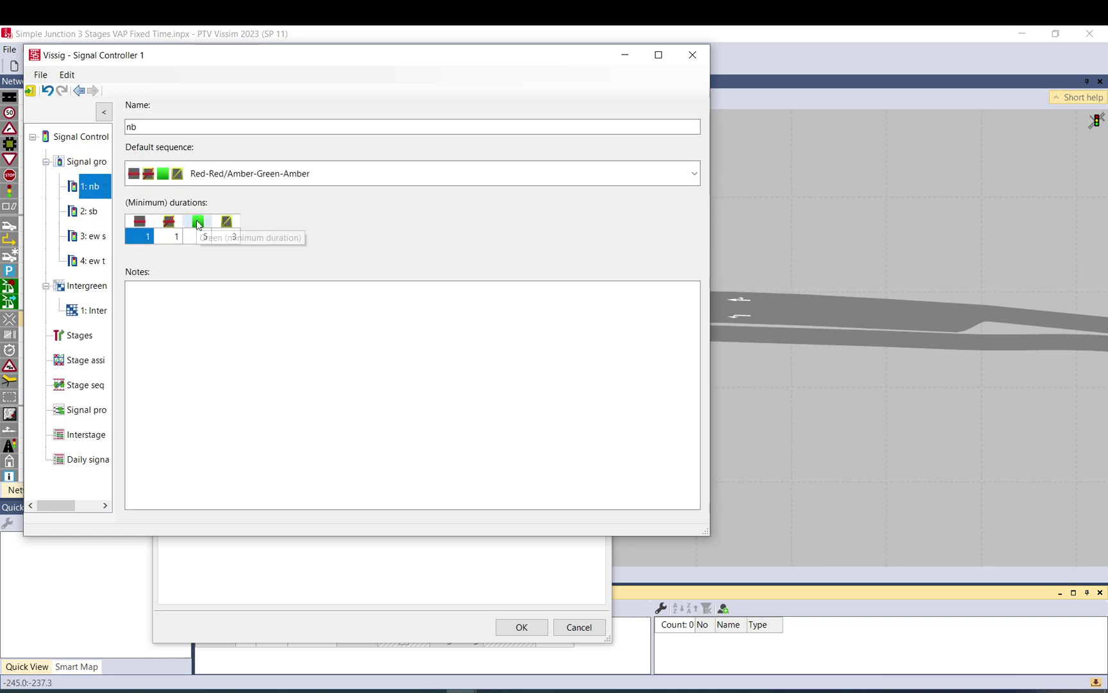
left_click(206, 239)
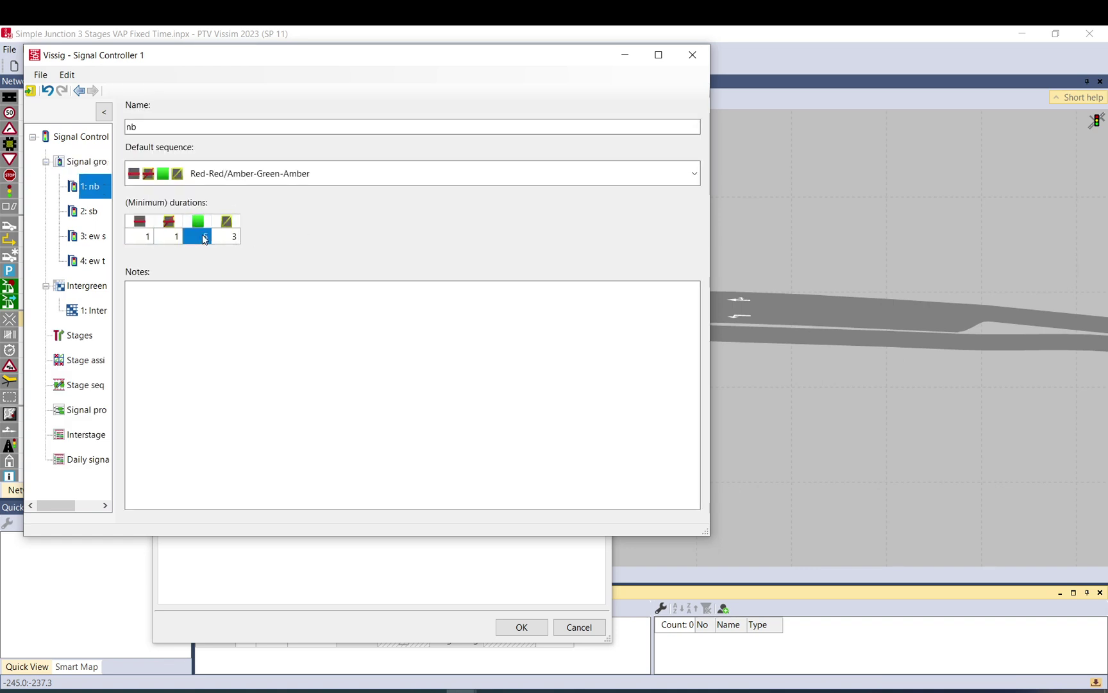
left_click(90, 212)
left_click(91, 261)
left_click(92, 214)
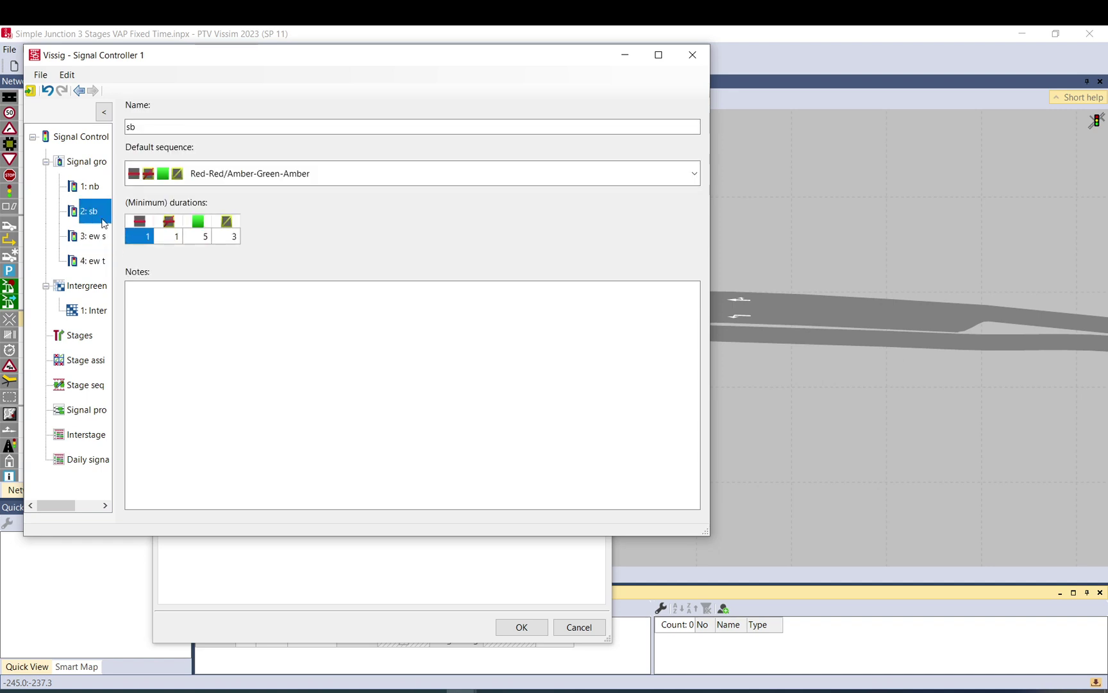
left_click(196, 238)
left_click(96, 238)
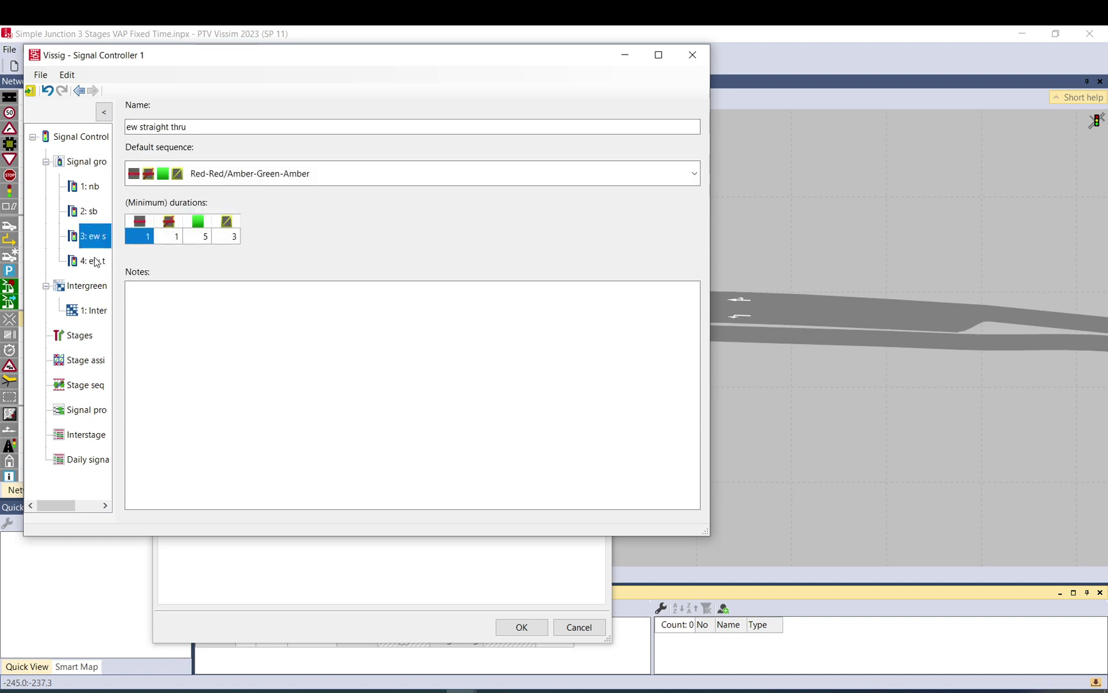
left_click(93, 261)
left_click(90, 187)
left_click(98, 220)
left_click(98, 239)
left_click(91, 168)
Set sb's minimum green to 6 and select ew turn's minimum green field
left_click(92, 186)
left_click(193, 238)
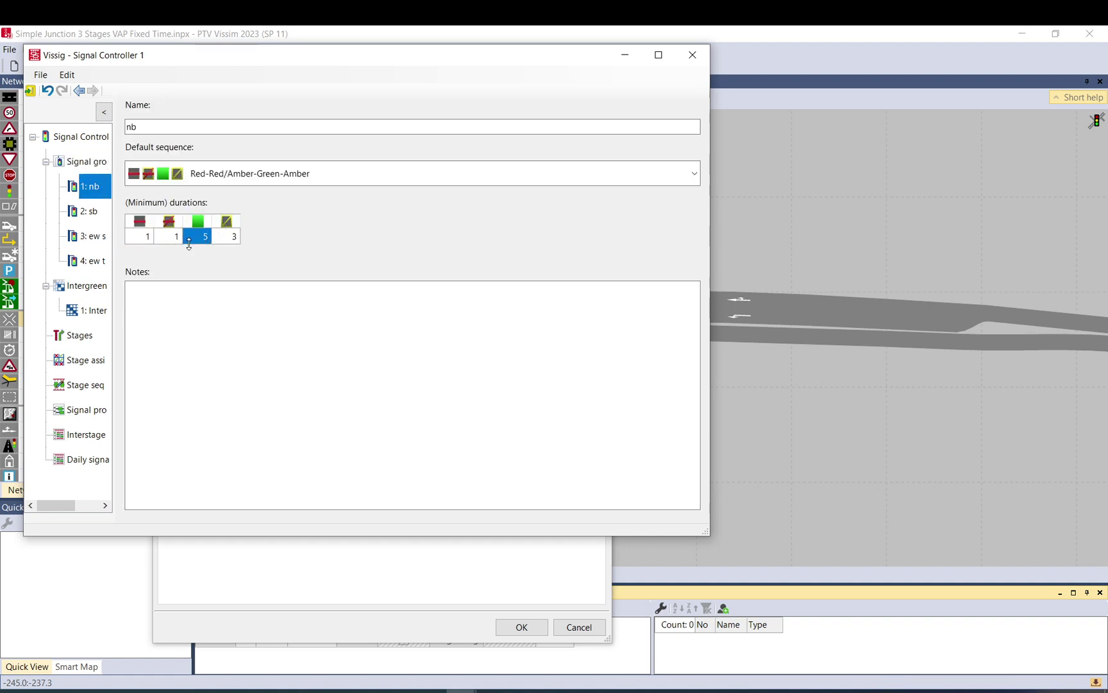
left_click(90, 212)
left_click(200, 238)
type("6")
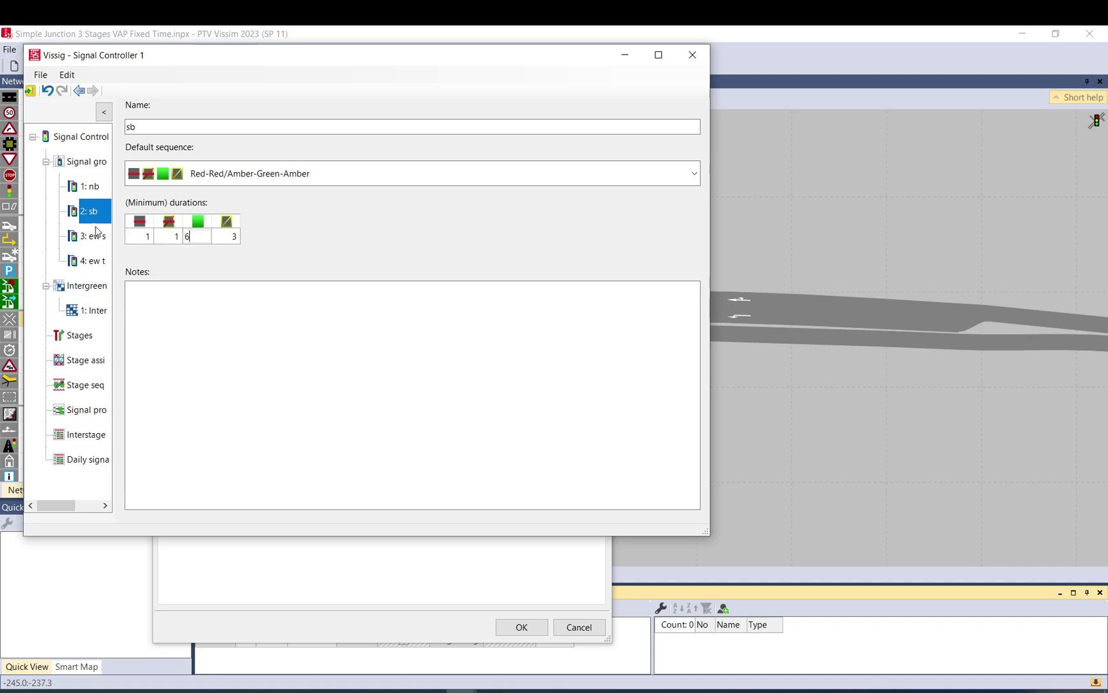
left_click(95, 236)
left_click(196, 236)
left_click(93, 261)
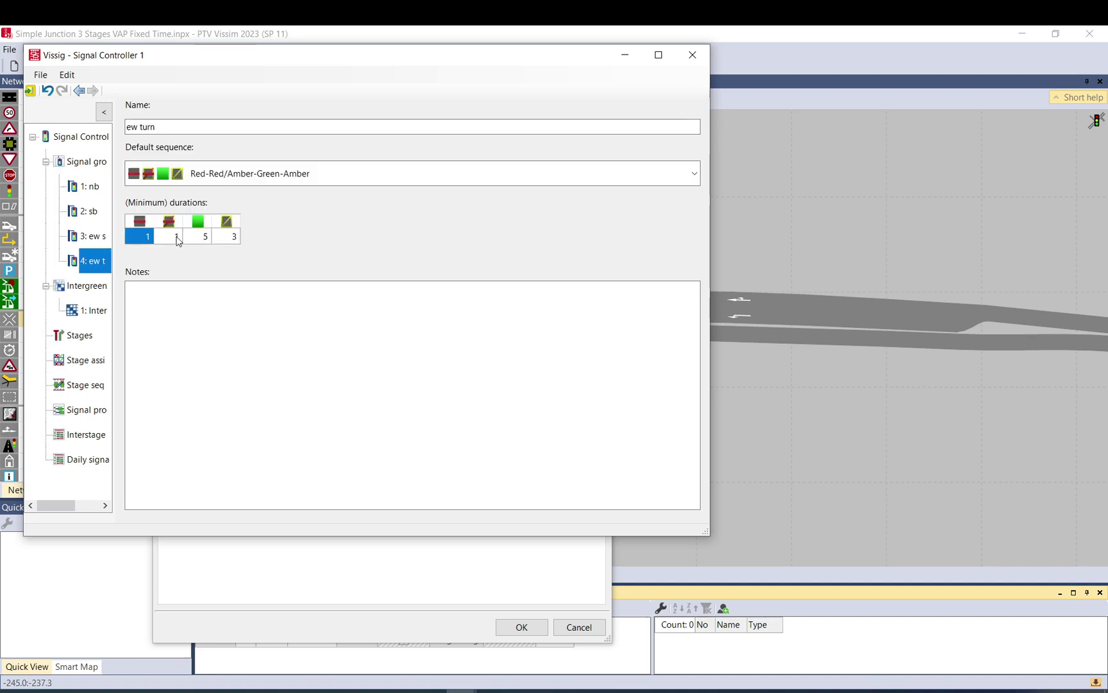
left_click(197, 236)
Give ew turn a minimum green of 6, then add Stage 1 through Stage 4 and review them
type("6")
left_click(93, 310)
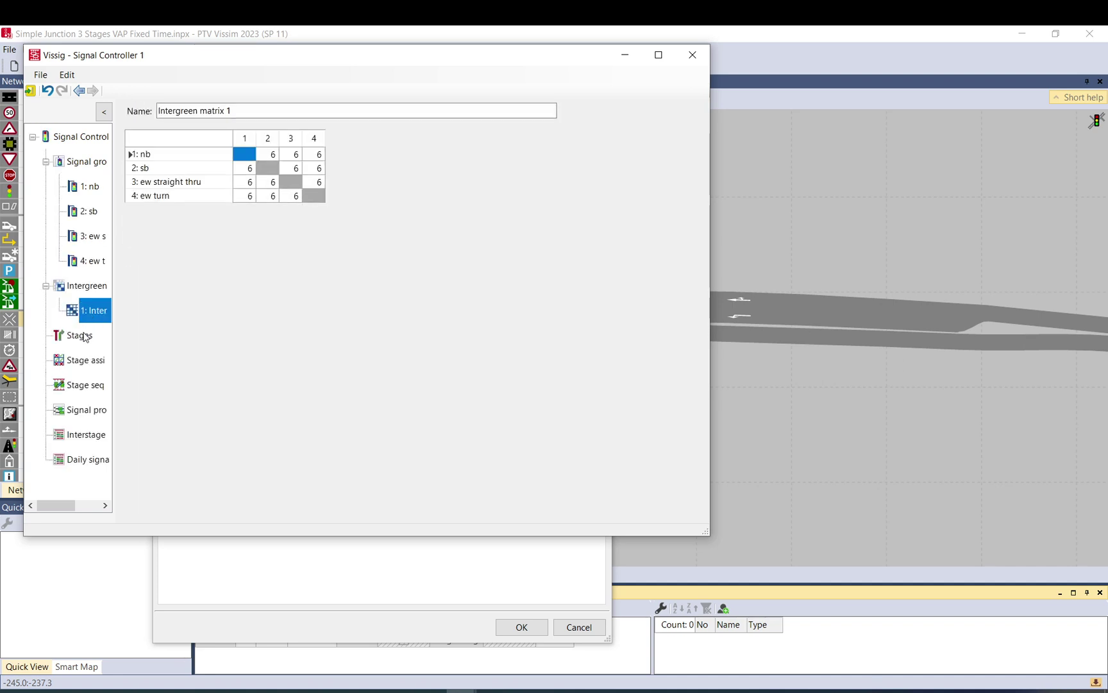
left_click(77, 340)
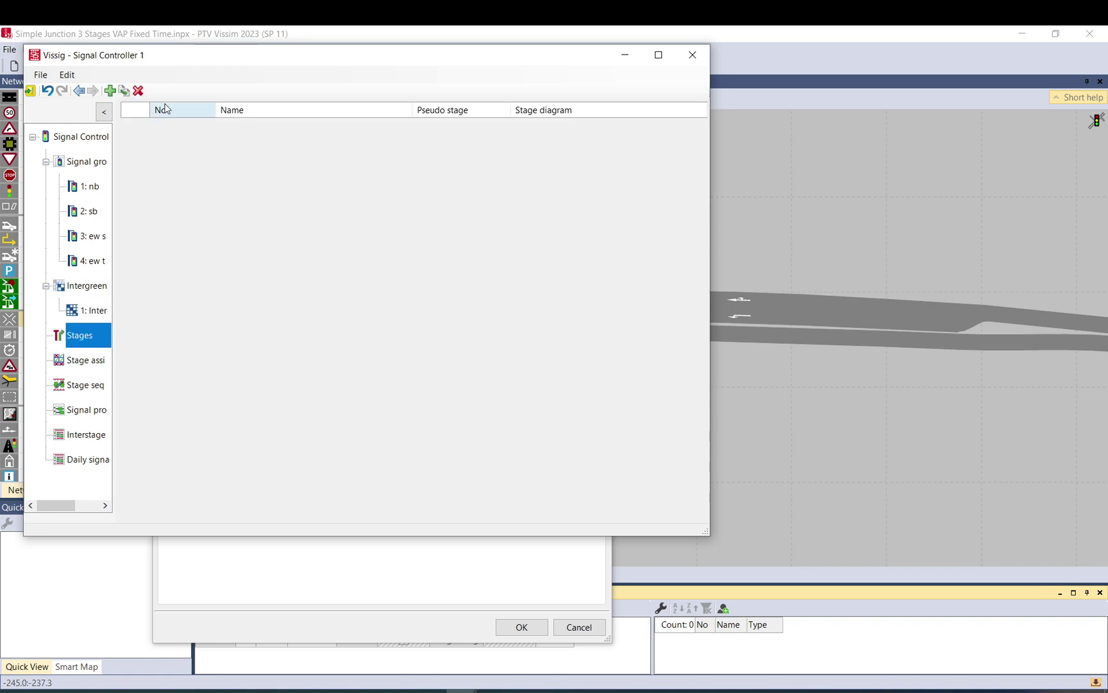
left_click(109, 91)
left_click(109, 91)
left_click(109, 91)
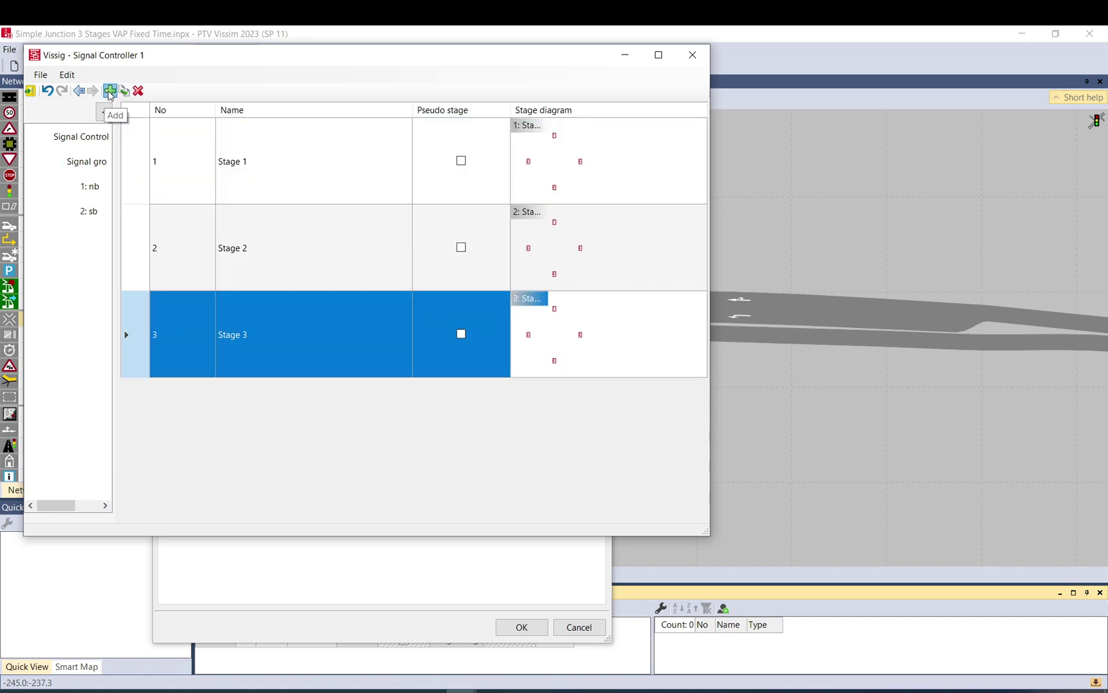
left_click(109, 91)
left_click(263, 178)
left_click(288, 238)
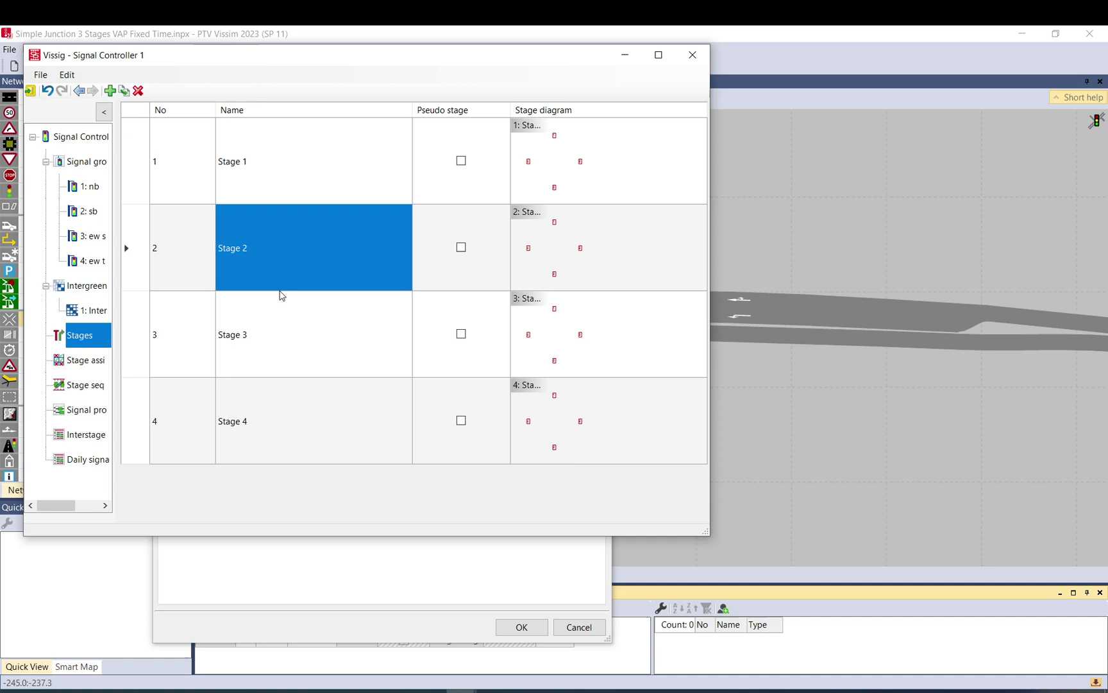
left_click(276, 308)
left_click(258, 417)
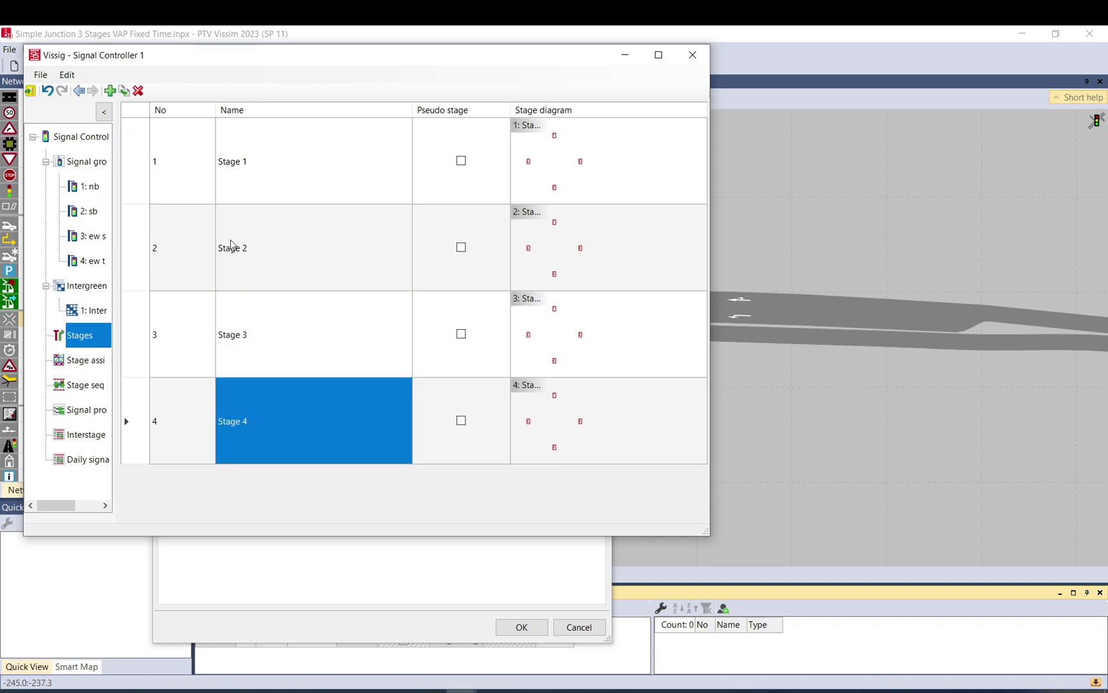
Make Intergreen matrix 1 the default and assign nb, sb and ew straight thru to Stages 1–3
left_click(85, 360)
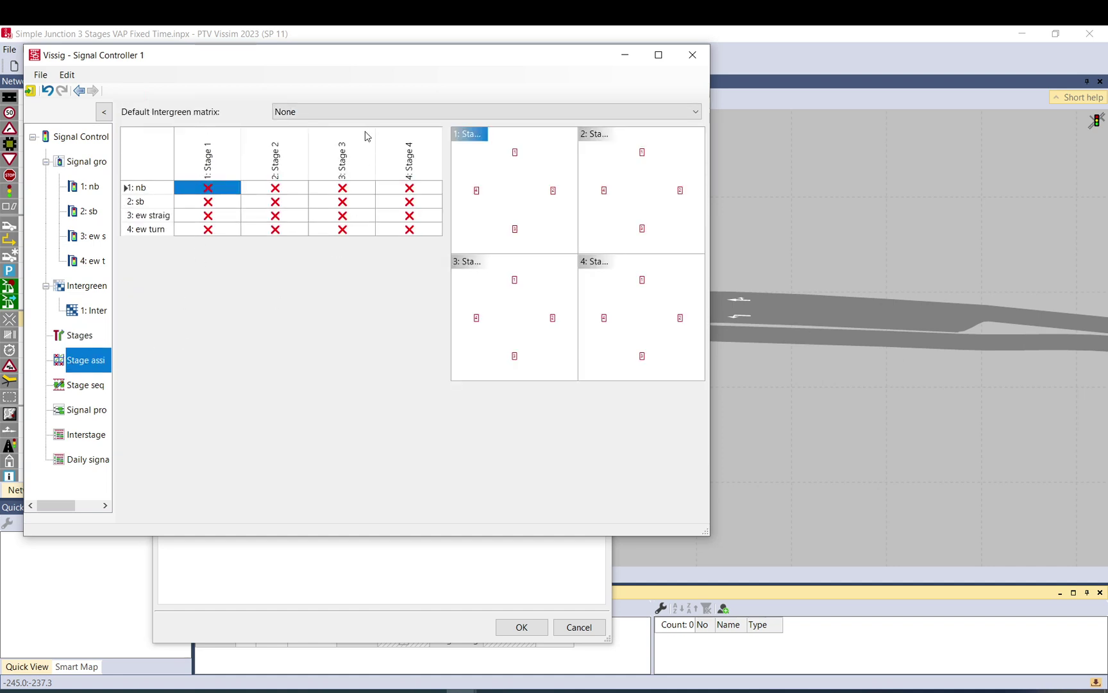
left_click(321, 112)
left_click(308, 136)
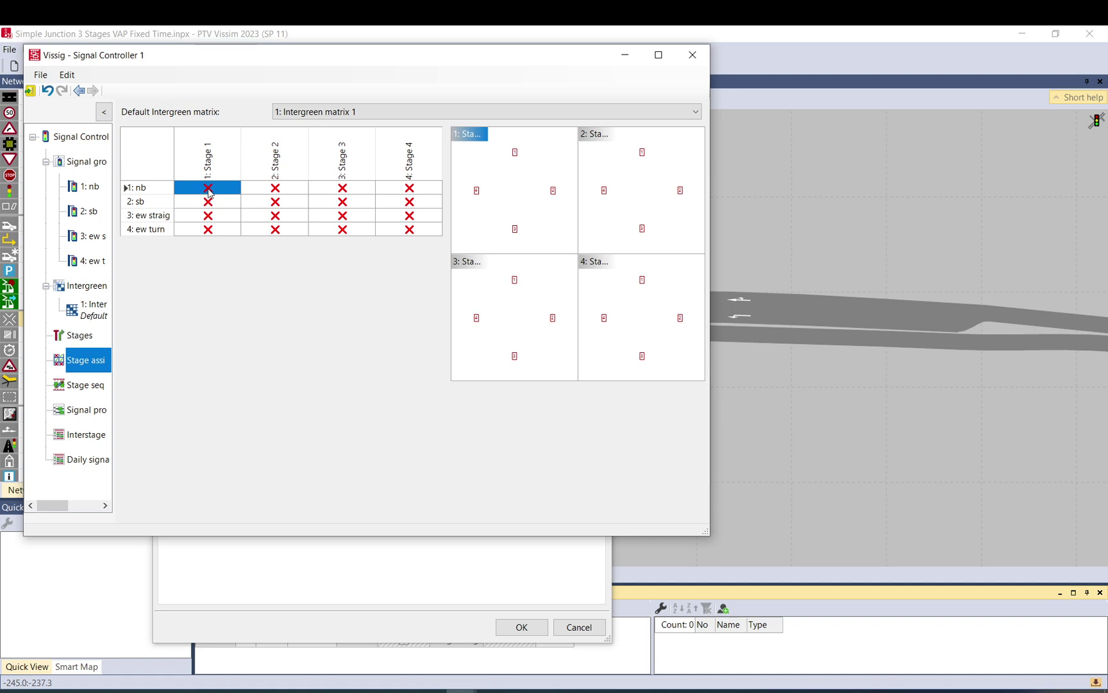
left_click(276, 202)
left_click(356, 216)
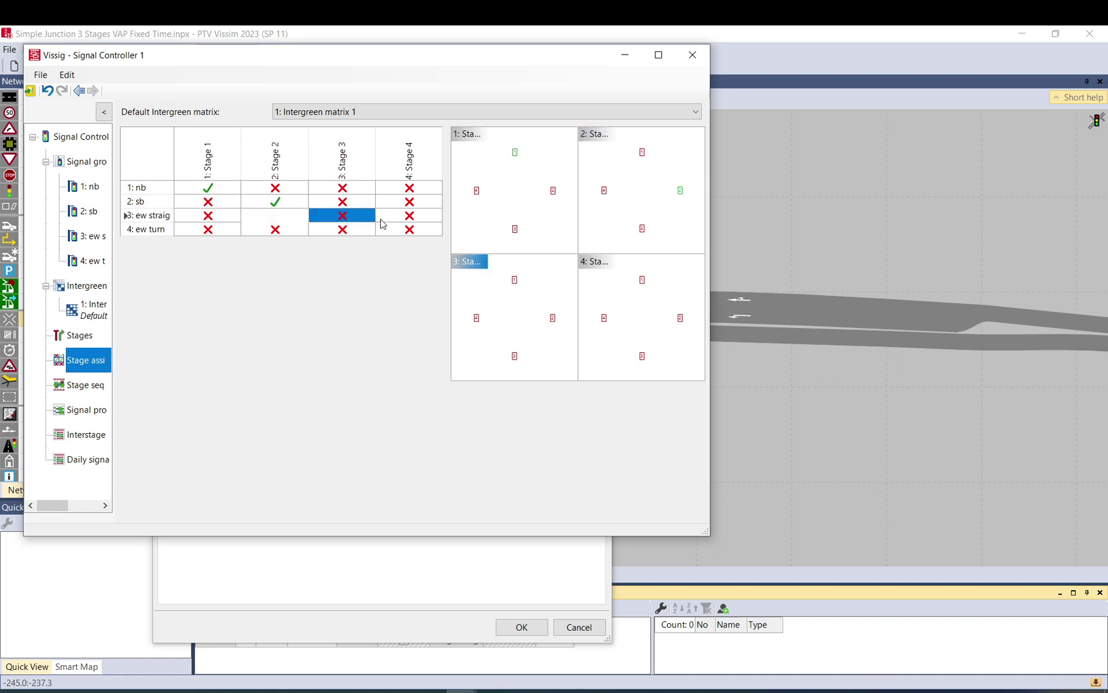
left_click(385, 229)
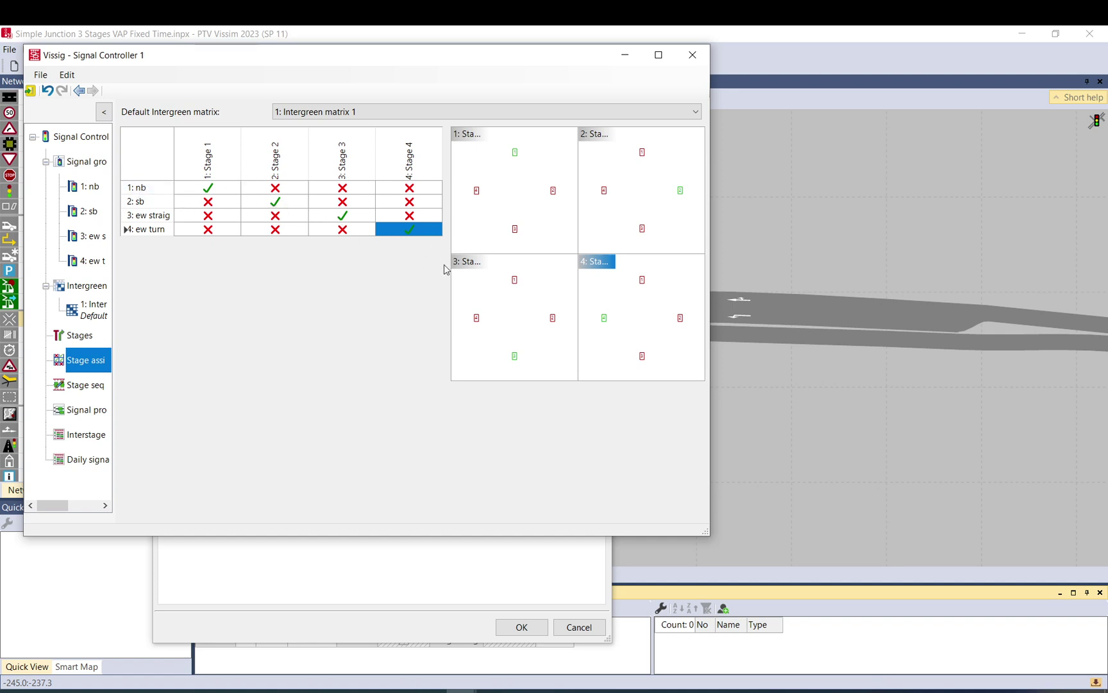
Append Stages 1, 2, 3 and 4 to the stage sequence and review the stage tiles
left_click(90, 388)
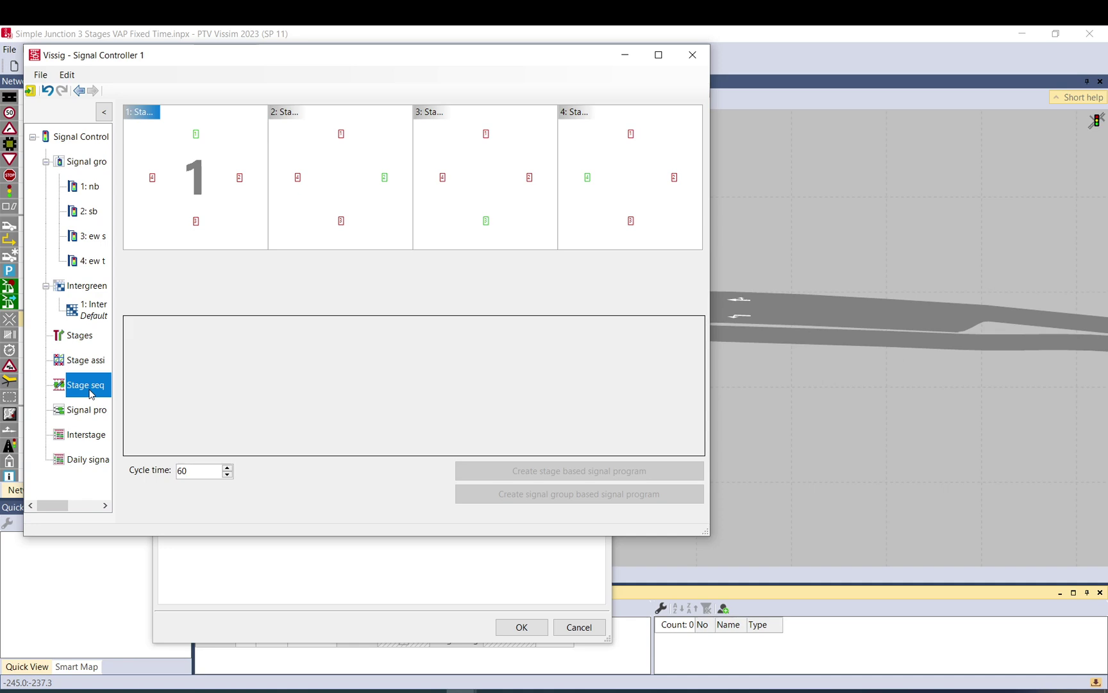
double_click(199, 192)
double_click(356, 190)
double_click(495, 191)
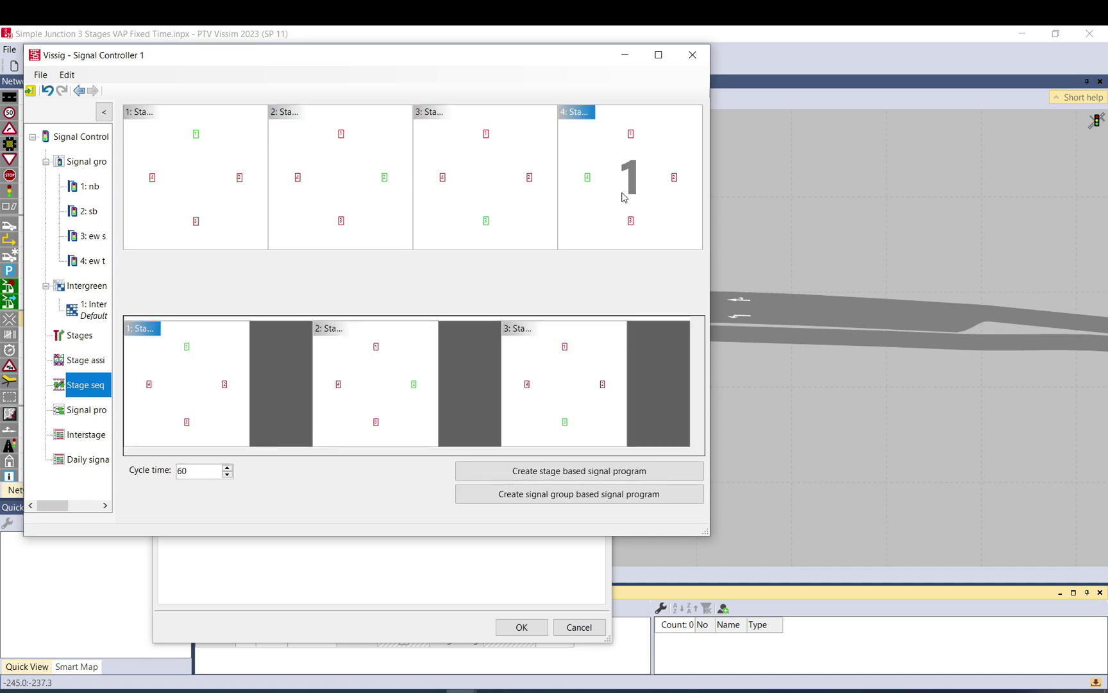
double_click(623, 197)
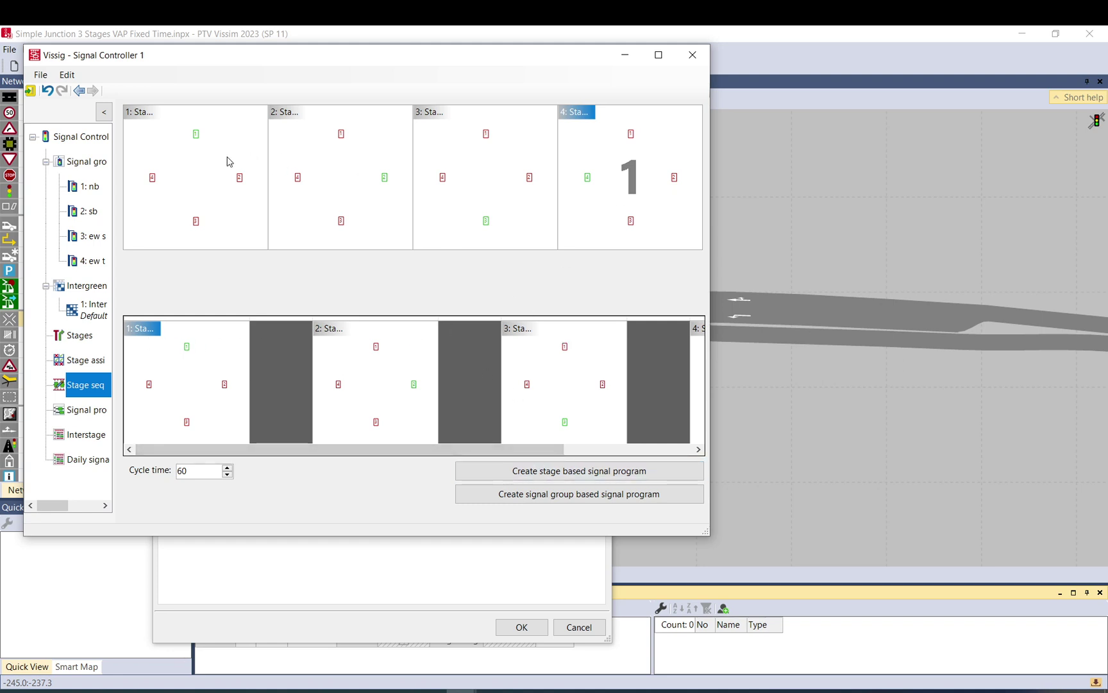
left_click(216, 187)
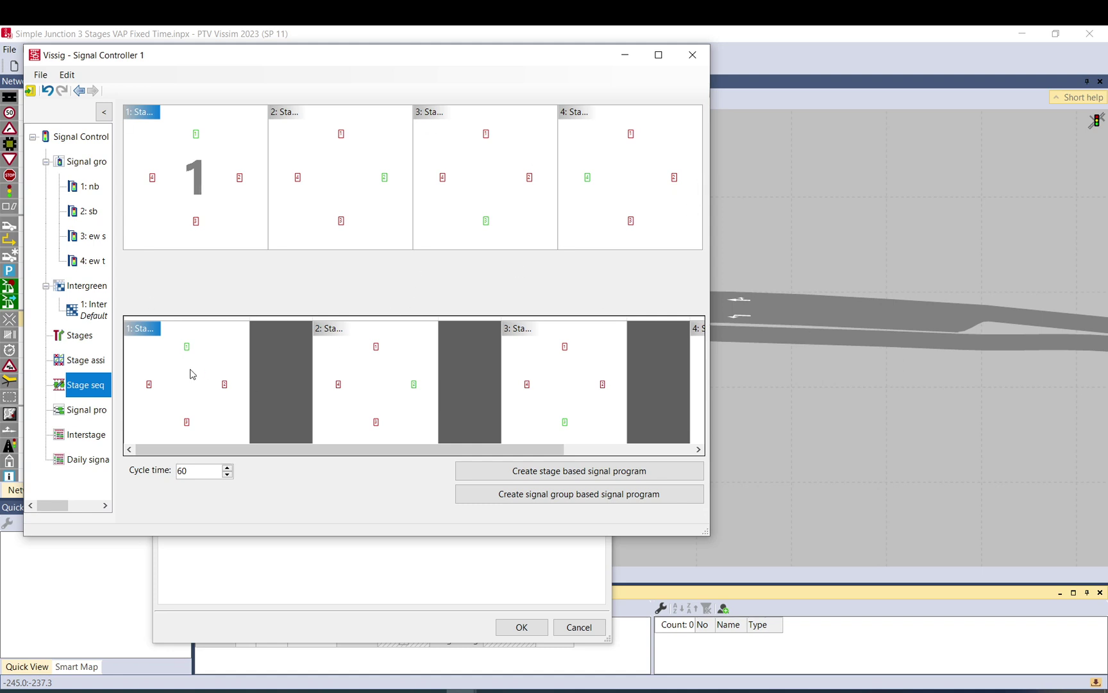
left_click_drag(485, 453, 626, 450)
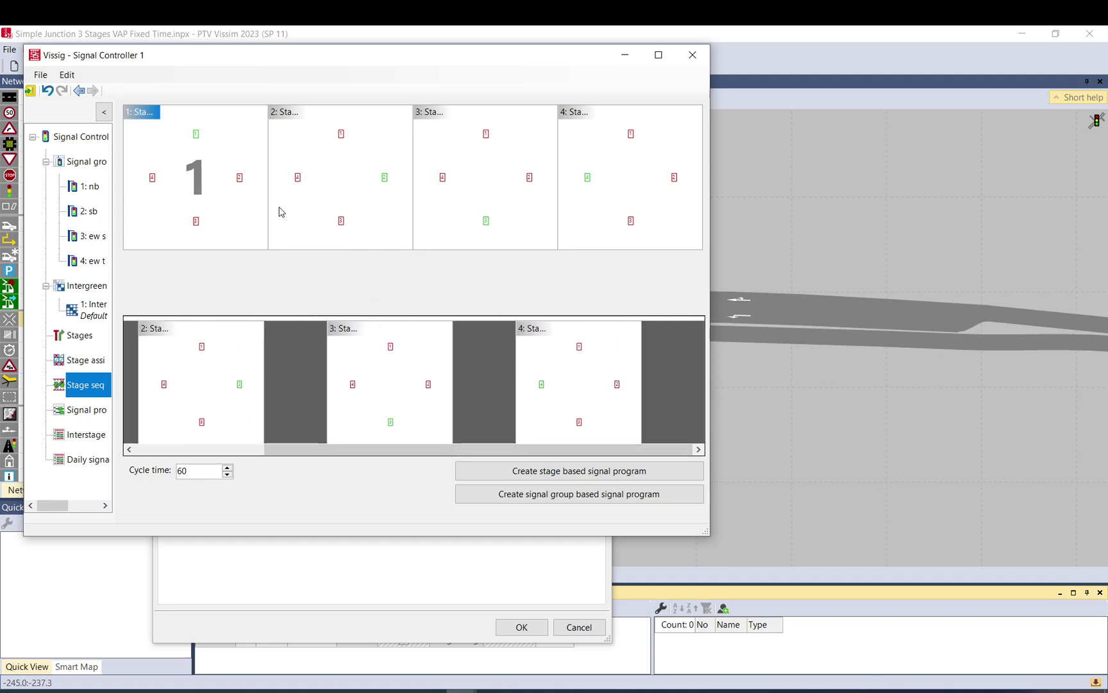
left_click(384, 209)
left_click(522, 198)
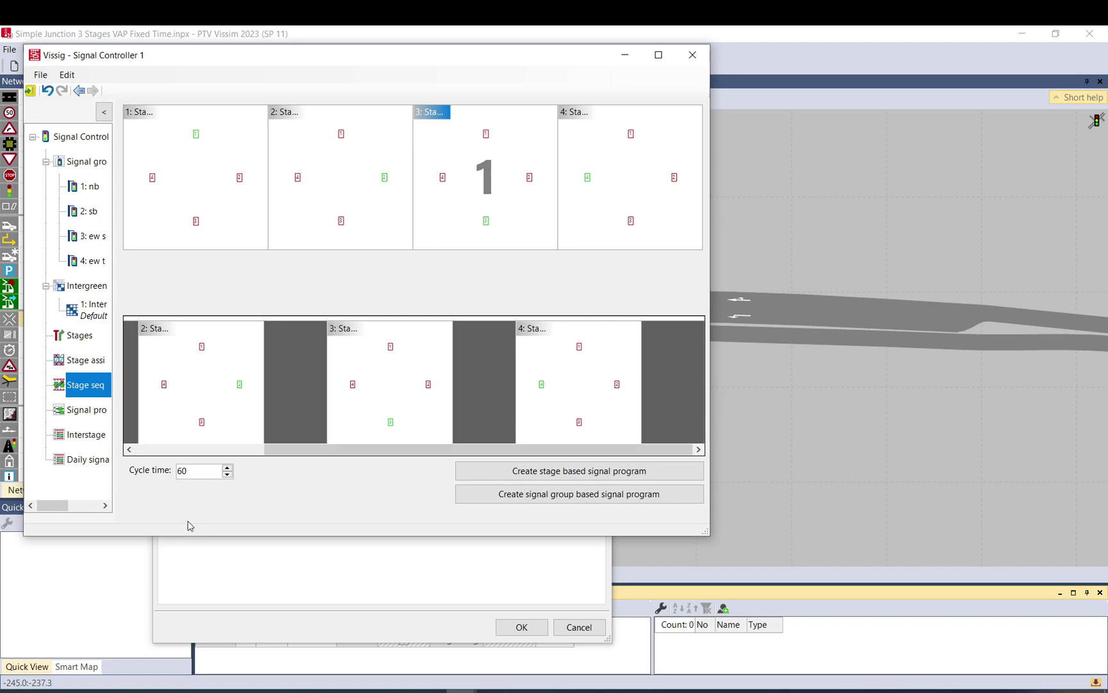
Replace the 60 s cycle time with 140 in the stage sequence
left_click_drag(197, 475, 141, 475)
type("14")
left_click_drag(188, 472, 178, 472)
left_click(205, 474)
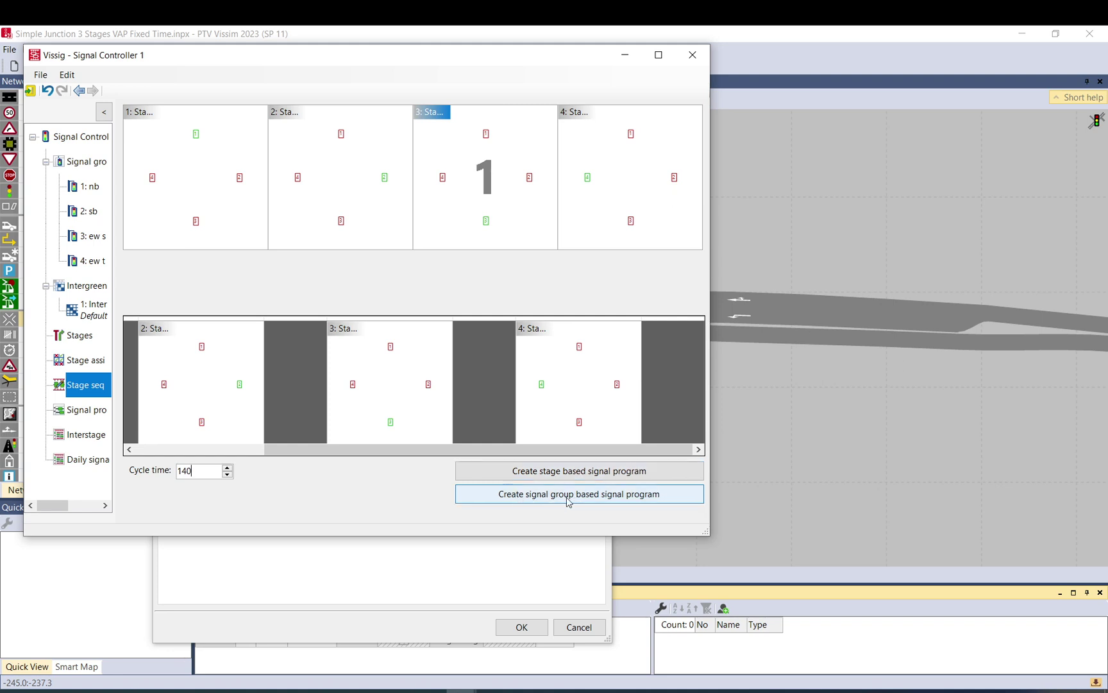
Generate the 140 s stage-based signal program, review its name and timings, and list the interstages
left_click(565, 477)
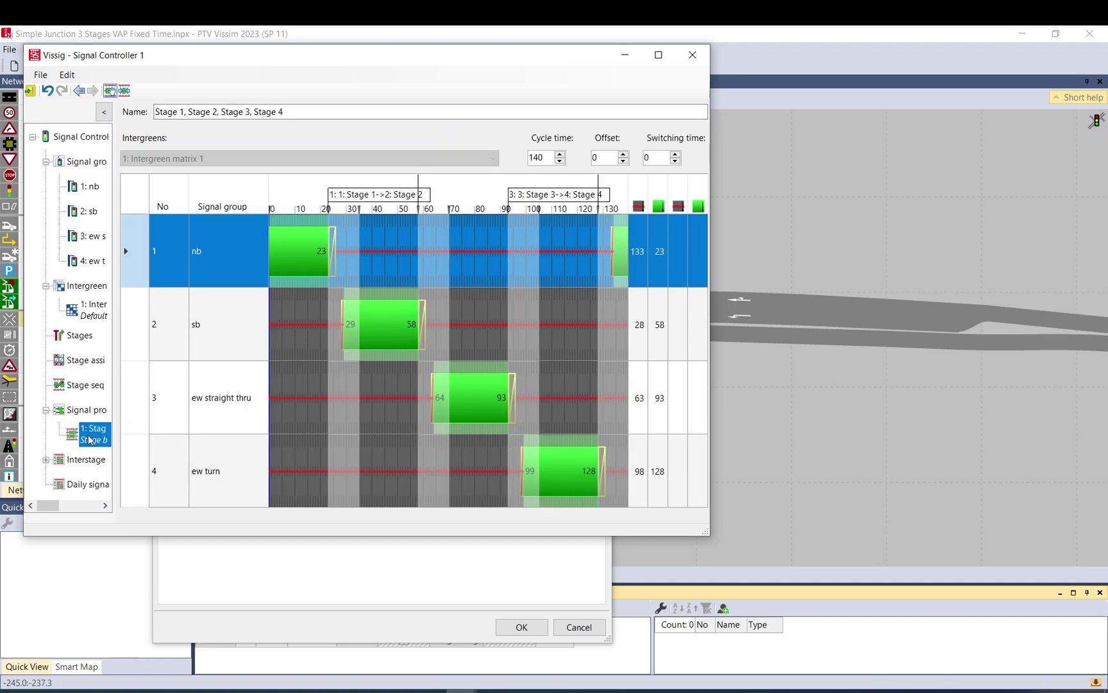
key("Left")
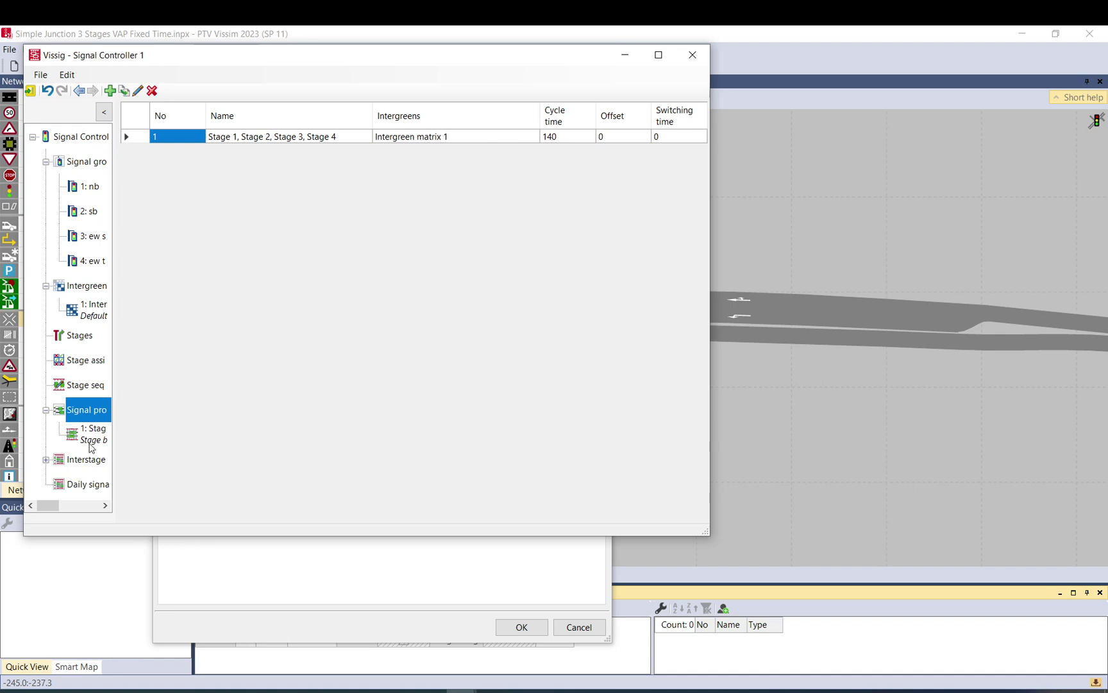
left_click(91, 447)
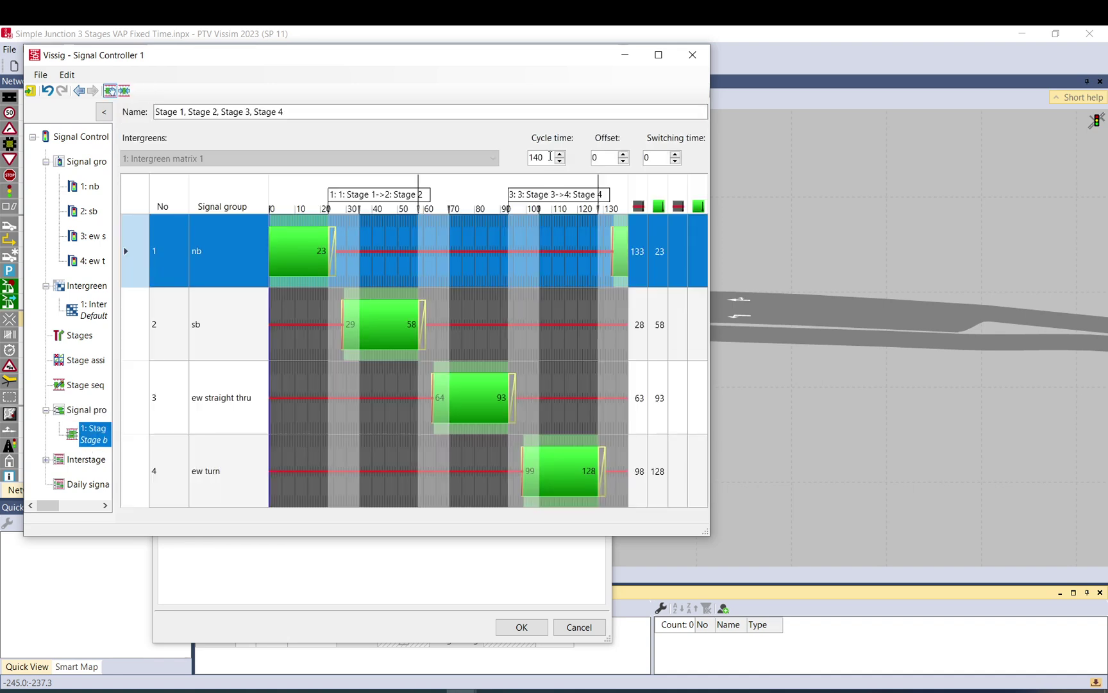
double_click(551, 156)
left_click_drag(156, 113, 335, 113)
left_click(335, 113)
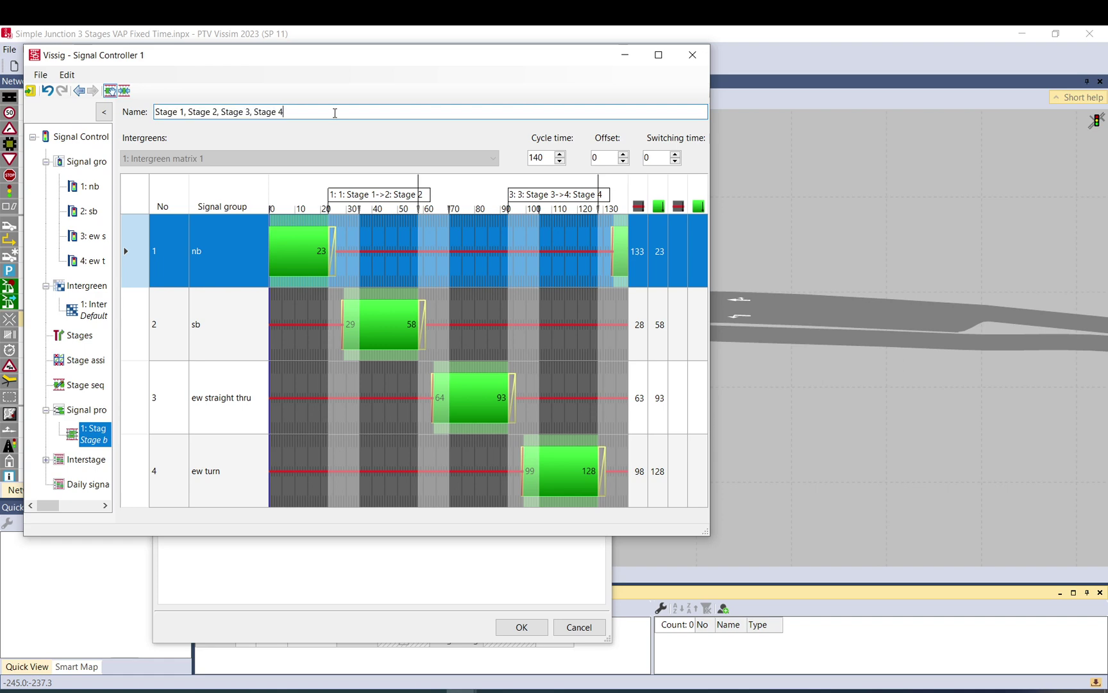
key("ctrl+shift+Left")
key("ctrl+shift+Left")
left_click(347, 111)
left_click(45, 460)
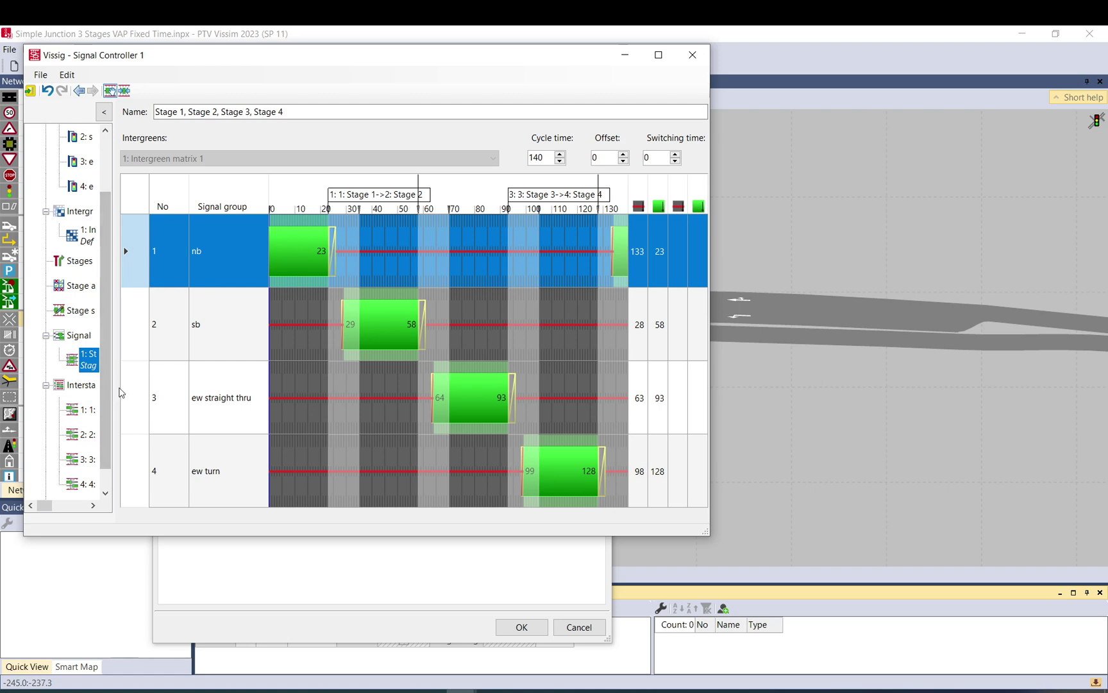
Inspect the four interstages (1→2, 2→3, 3→4, 4→1), then save and close Vissig
double_click(118, 388)
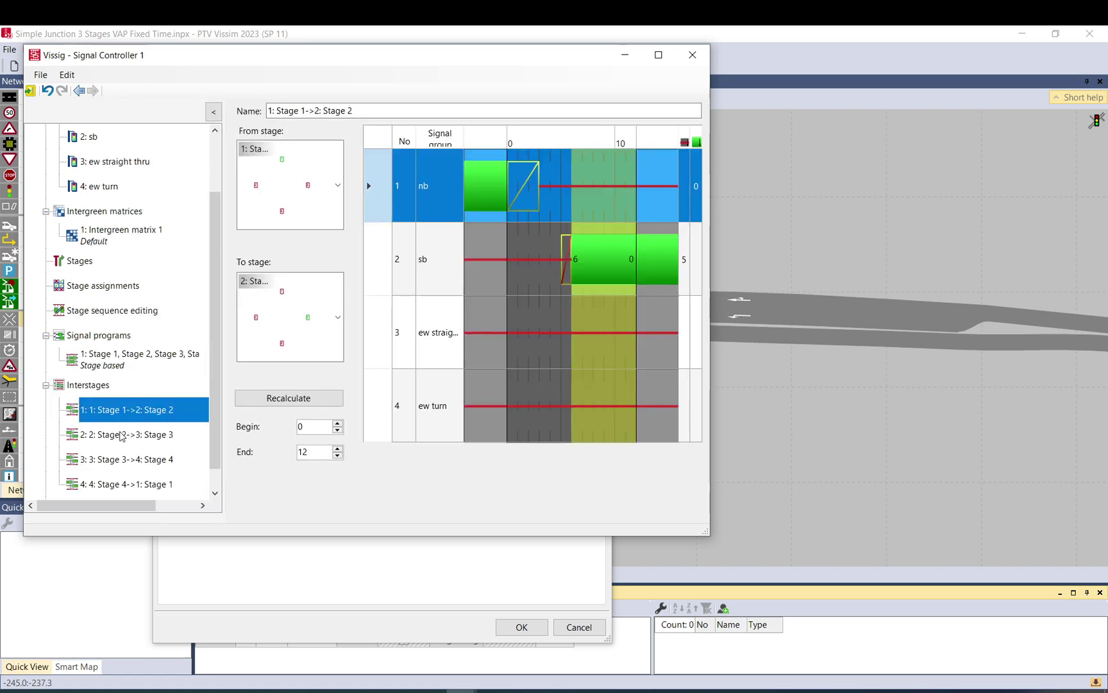
left_click(122, 436)
left_click(126, 459)
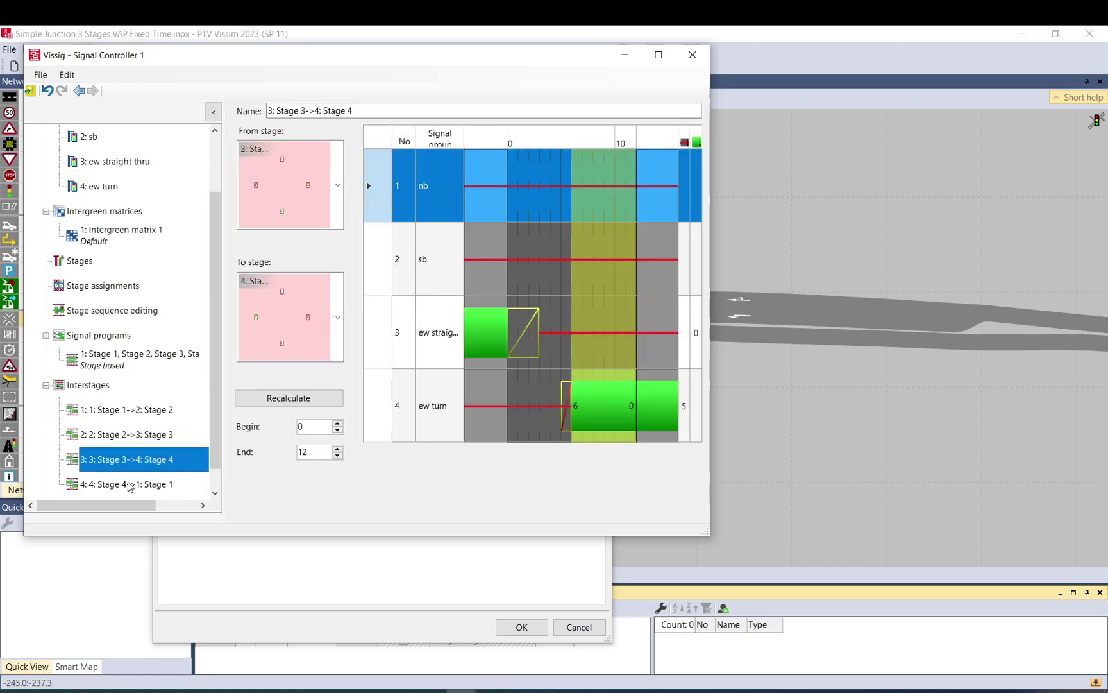
left_click(131, 485)
left_click(118, 414)
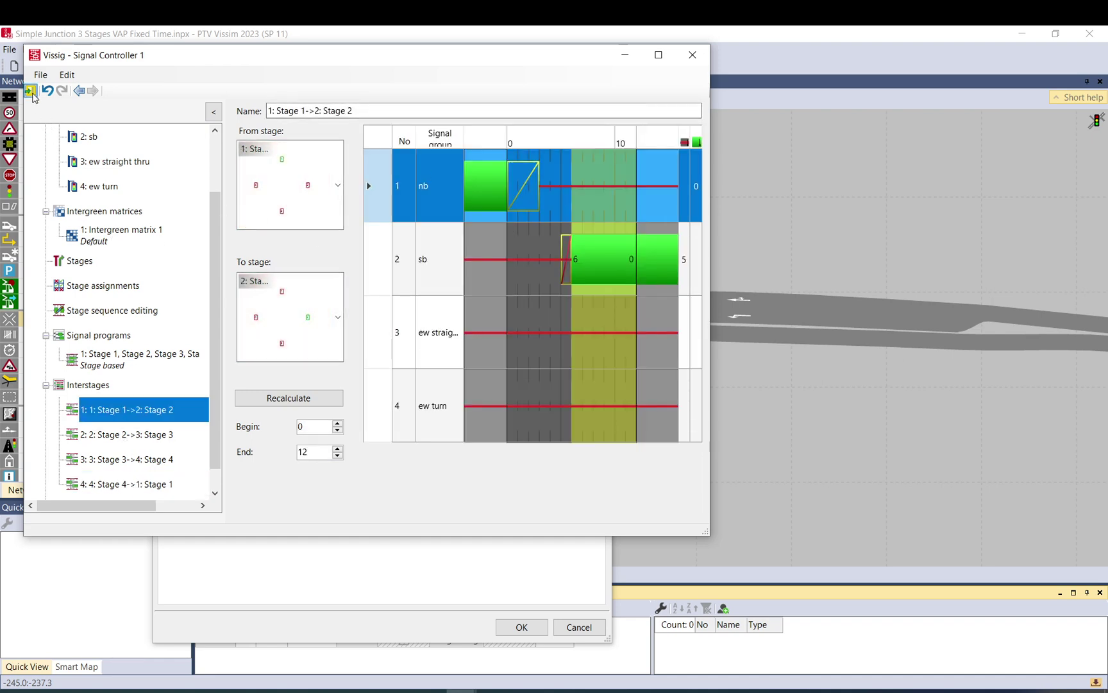
left_click(33, 93)
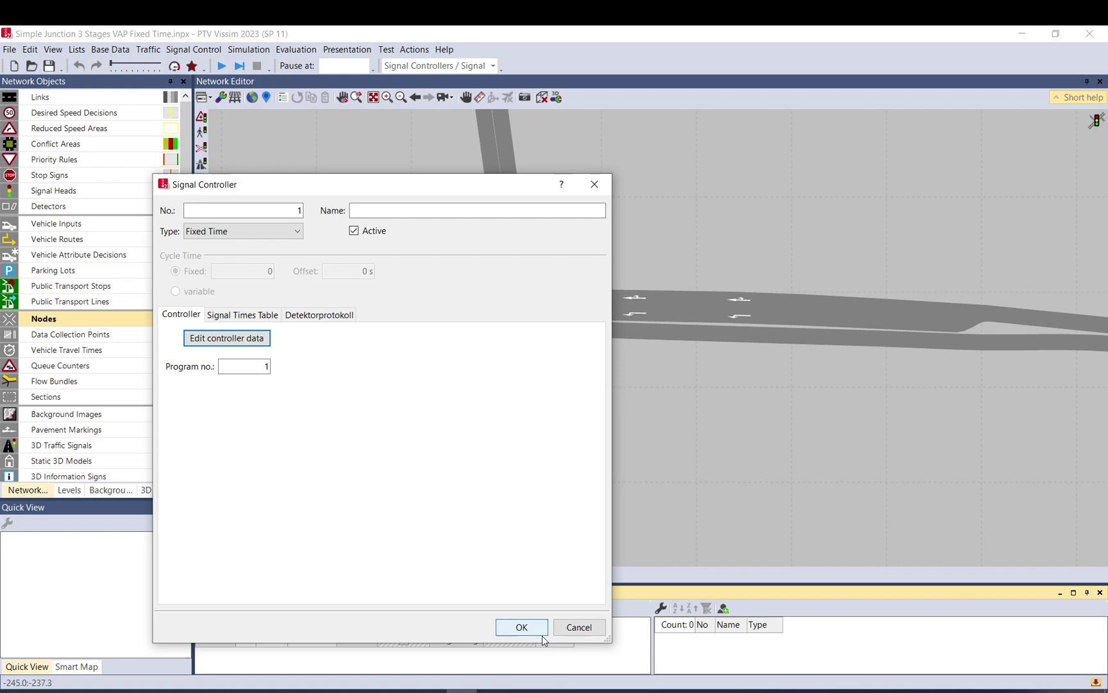
Confirm the controller settings and add a signal head on link 20 assigned to ew turn
left_click(521, 627)
left_click(154, 190)
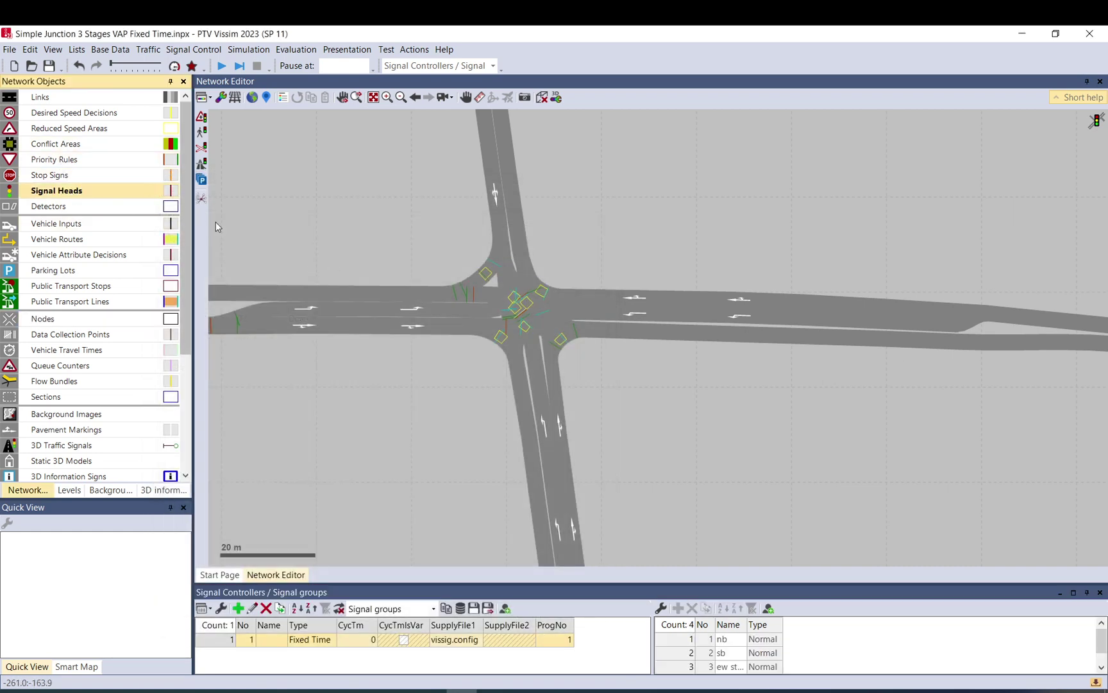
right_click(451, 310)
left_click(260, 215)
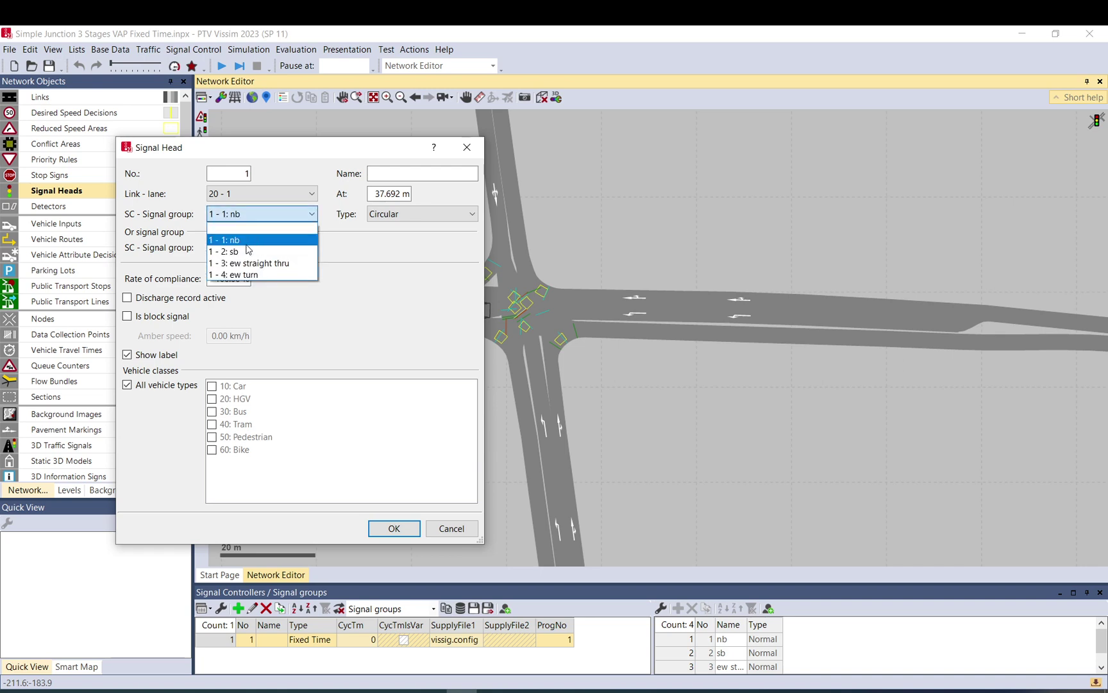
left_click(250, 274)
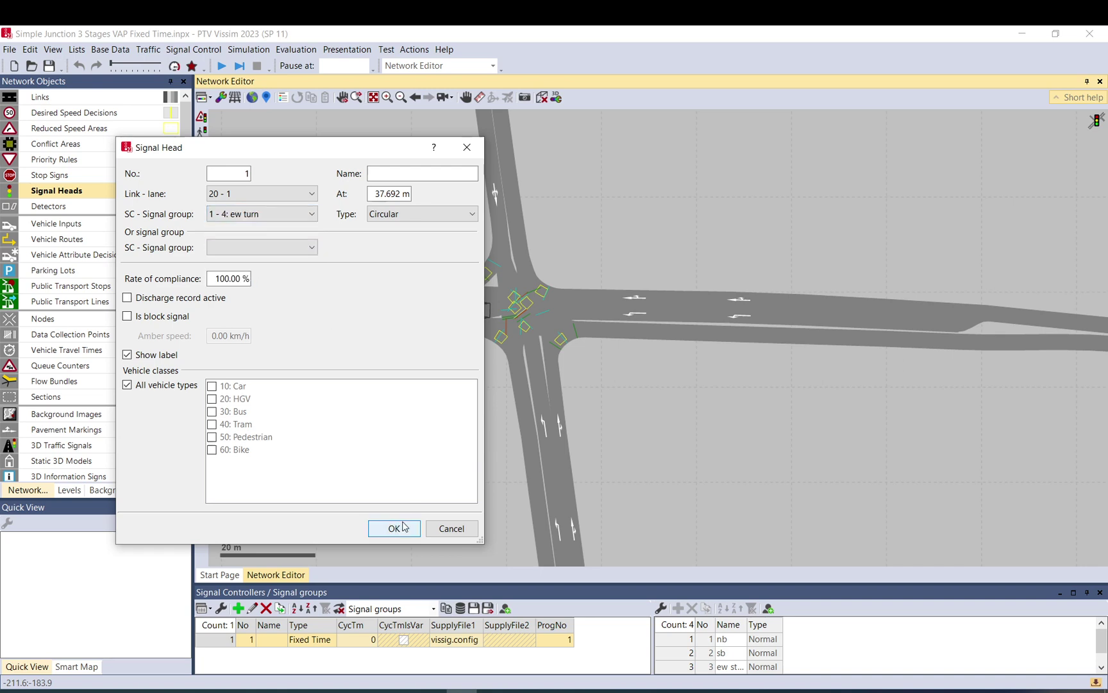
left_click(392, 527)
Duplicate the signal head and move the copy toward lane 14
right_click(460, 317)
left_click(477, 380)
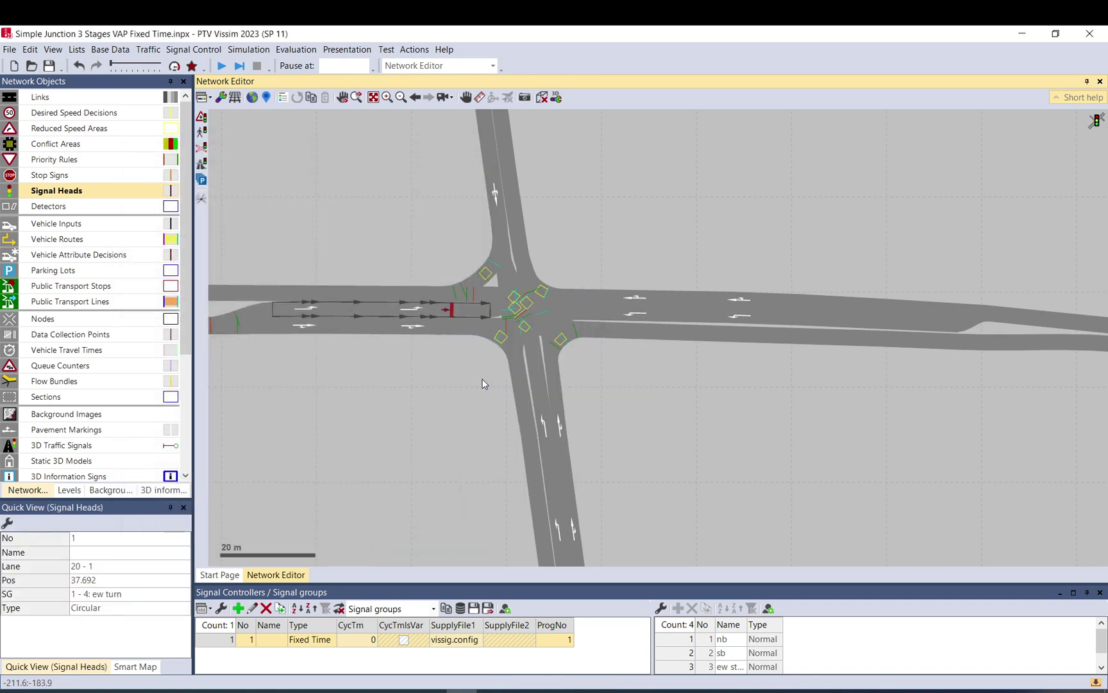
left_click_drag(457, 313, 603, 329)
Duplicate signal head 2, assign it the ew straight thru group, and place it on link 13
right_click(605, 313)
left_click(631, 375)
right_click(603, 330)
left_click(104, 596)
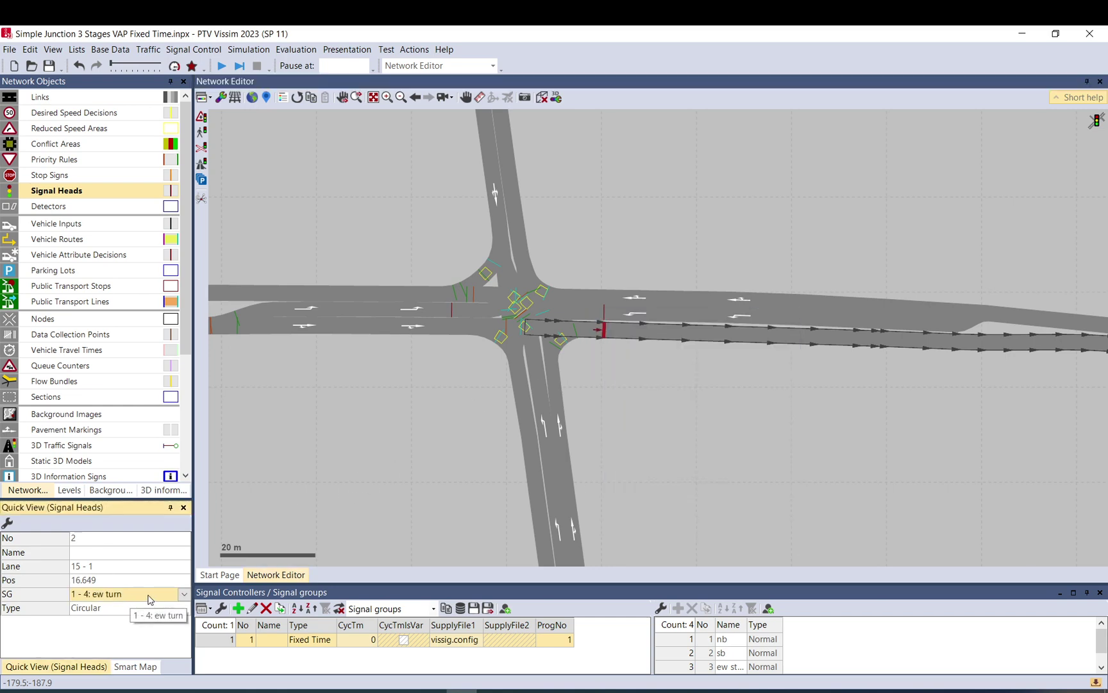
left_click(148, 594)
left_click(151, 631)
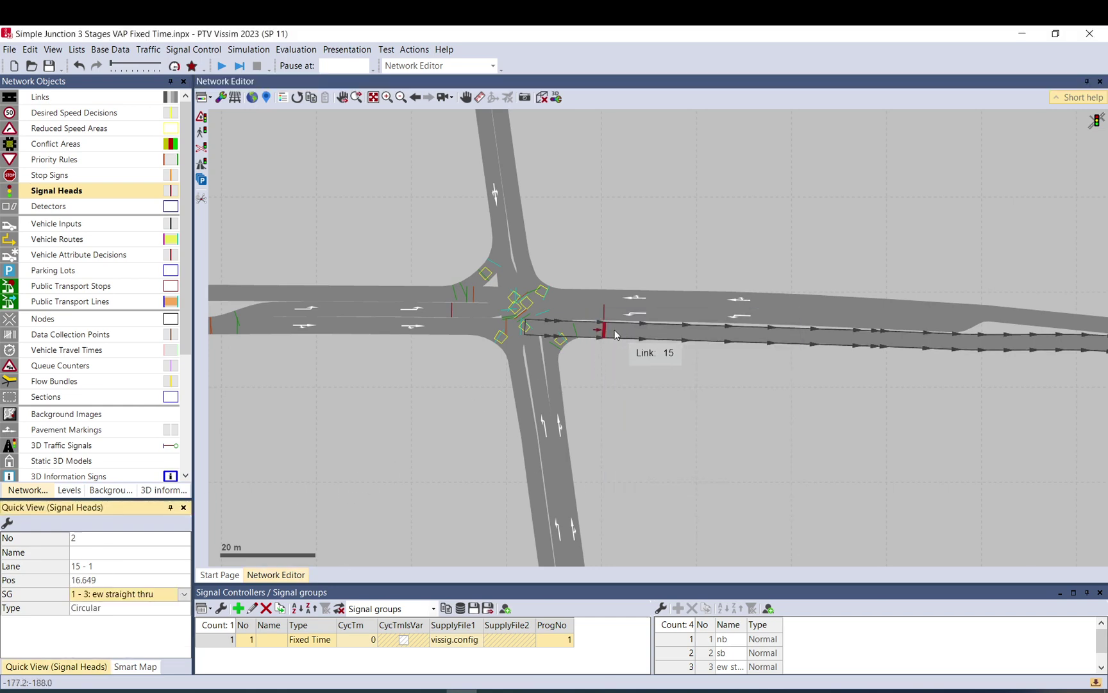
left_click(606, 335)
left_click_drag(600, 288, 604, 297)
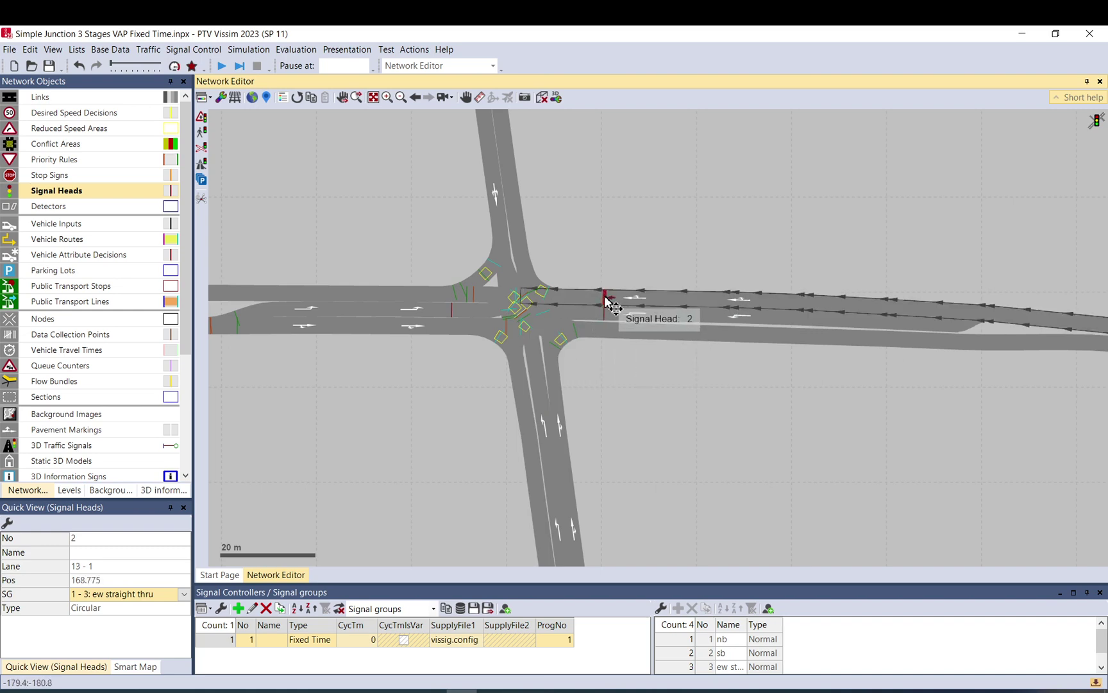
Copy signal heads onto westbound link 19 and the north approach lane, assigning sb to the north one
right_click(592, 277)
left_click(632, 357)
left_click_drag(611, 307, 459, 324)
right_click(452, 327)
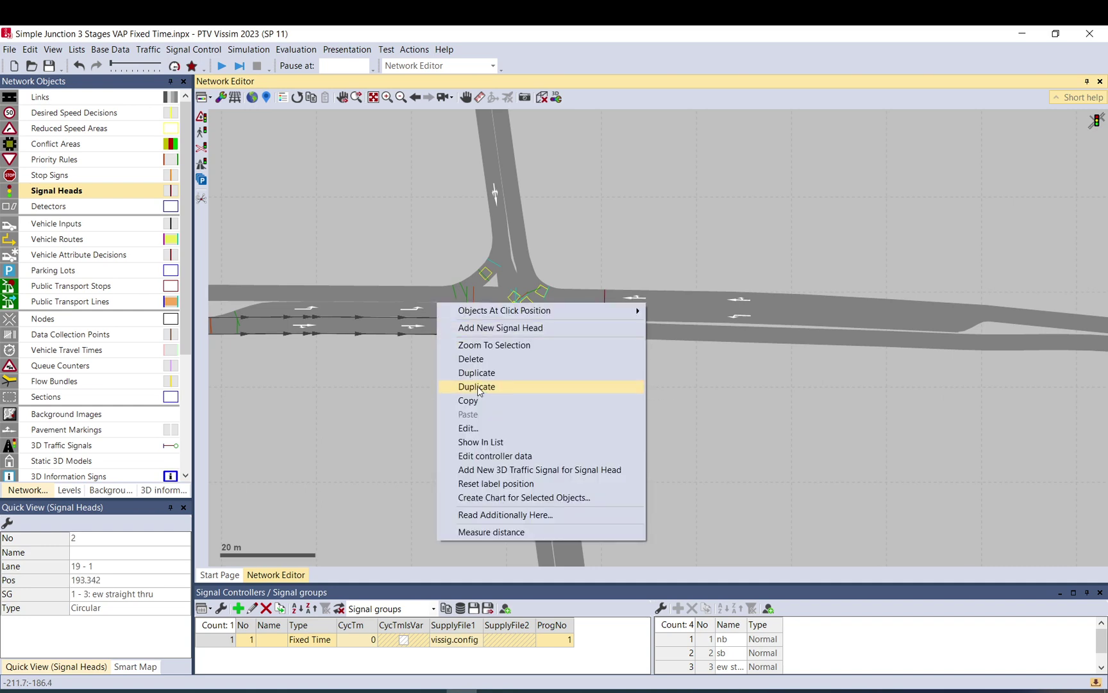
left_click(478, 388)
left_click(459, 337)
left_click_drag(459, 337, 495, 245)
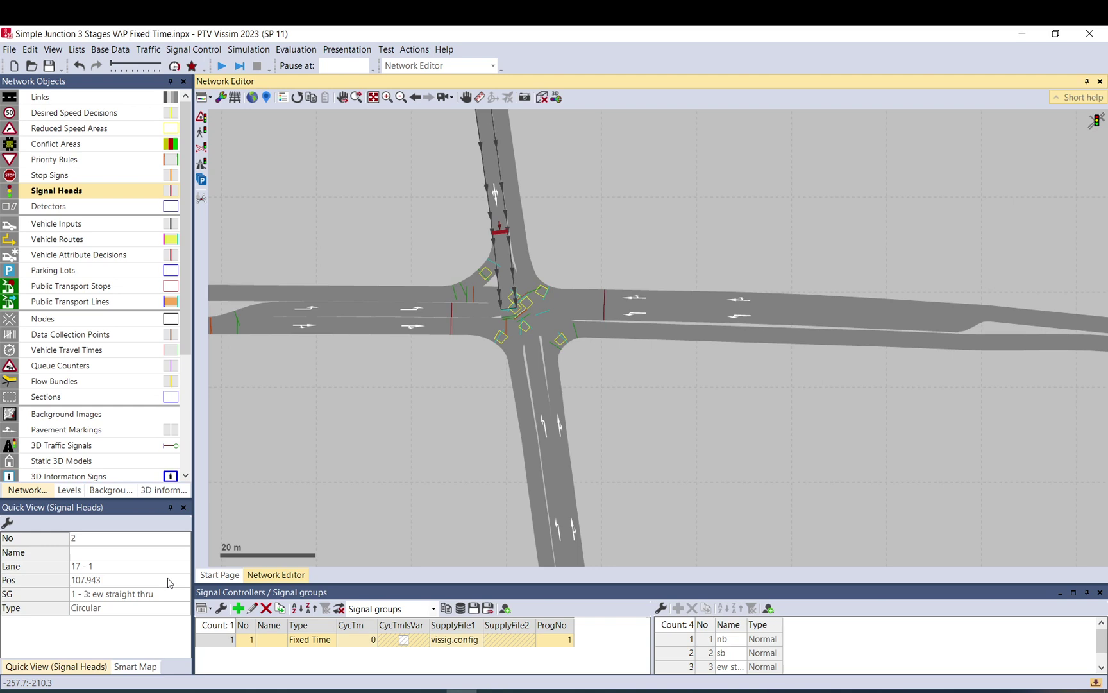
left_click(184, 596)
left_click(96, 617)
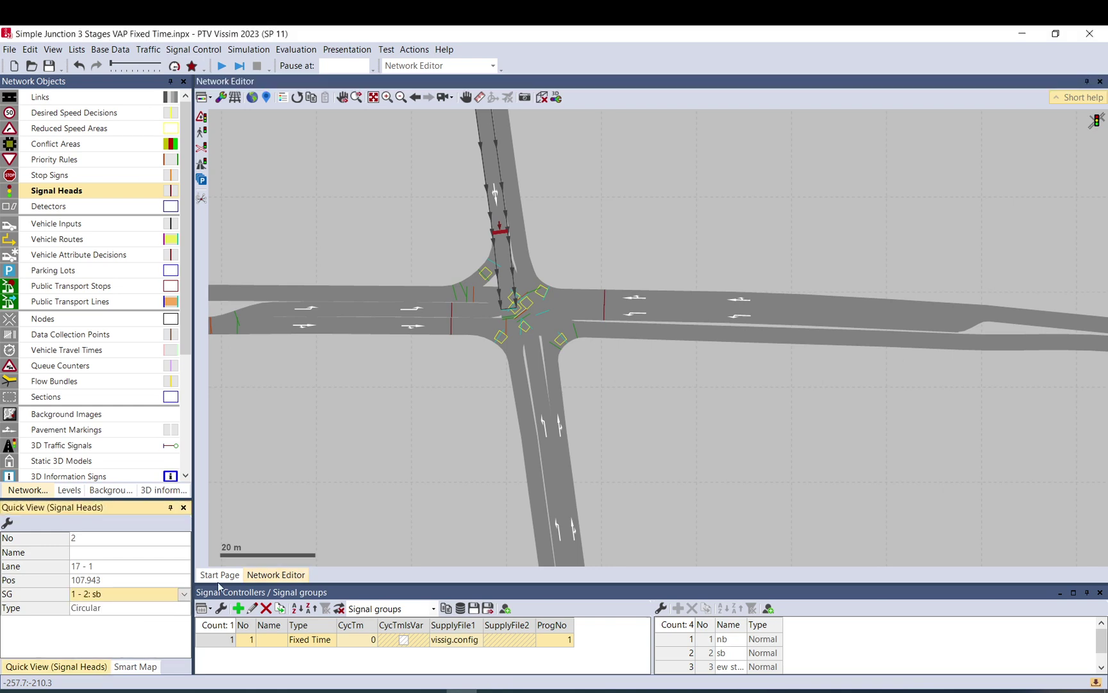
Copy a signal head onto south approach lane 12-1 and assign it the nb group
right_click(493, 214)
left_click(522, 312)
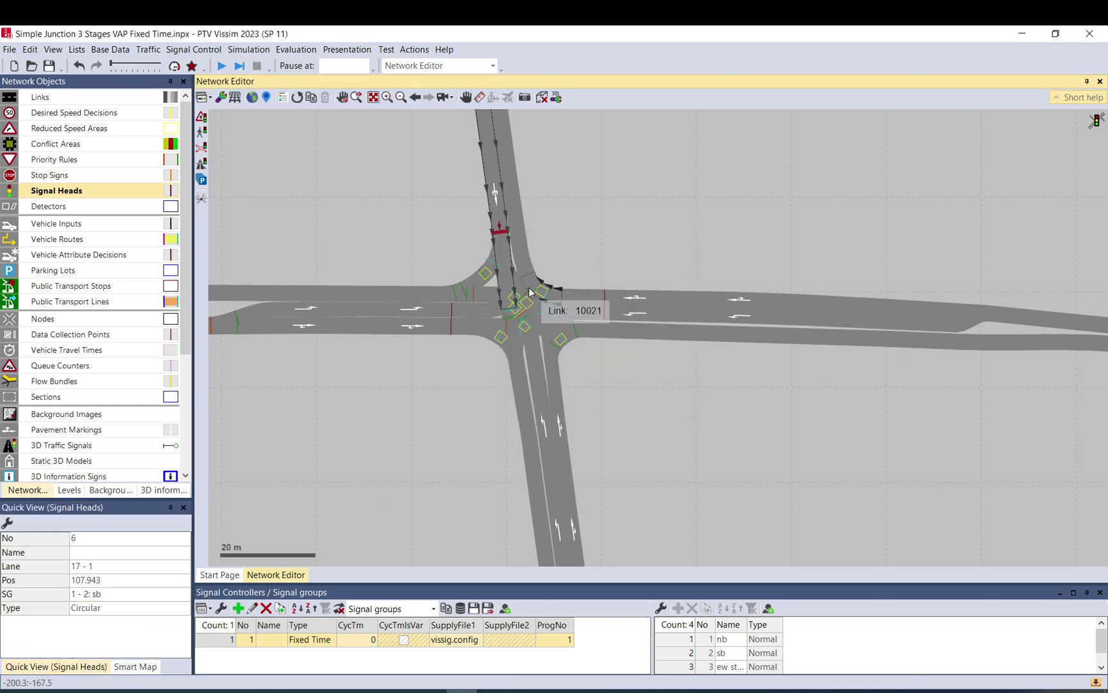
left_click_drag(501, 232, 563, 383)
left_click(104, 597)
left_click(113, 598)
left_click(96, 606)
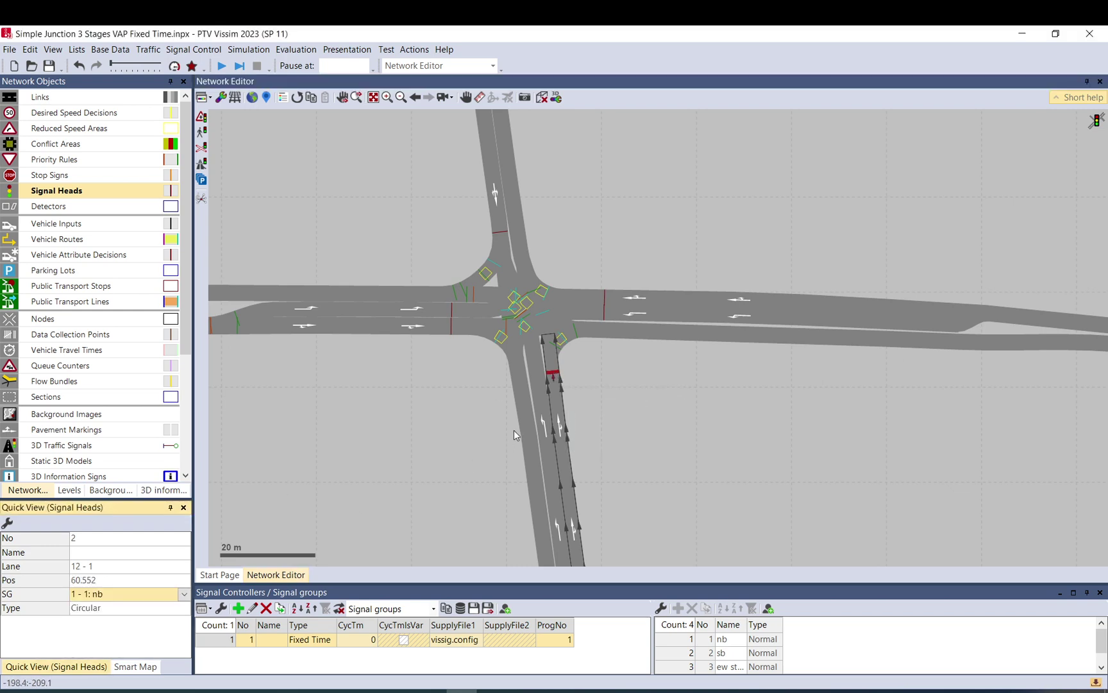
Add another nb signal head on lane 11-1 and reposition the one on lane 12-1
right_click(541, 350)
left_click(573, 422)
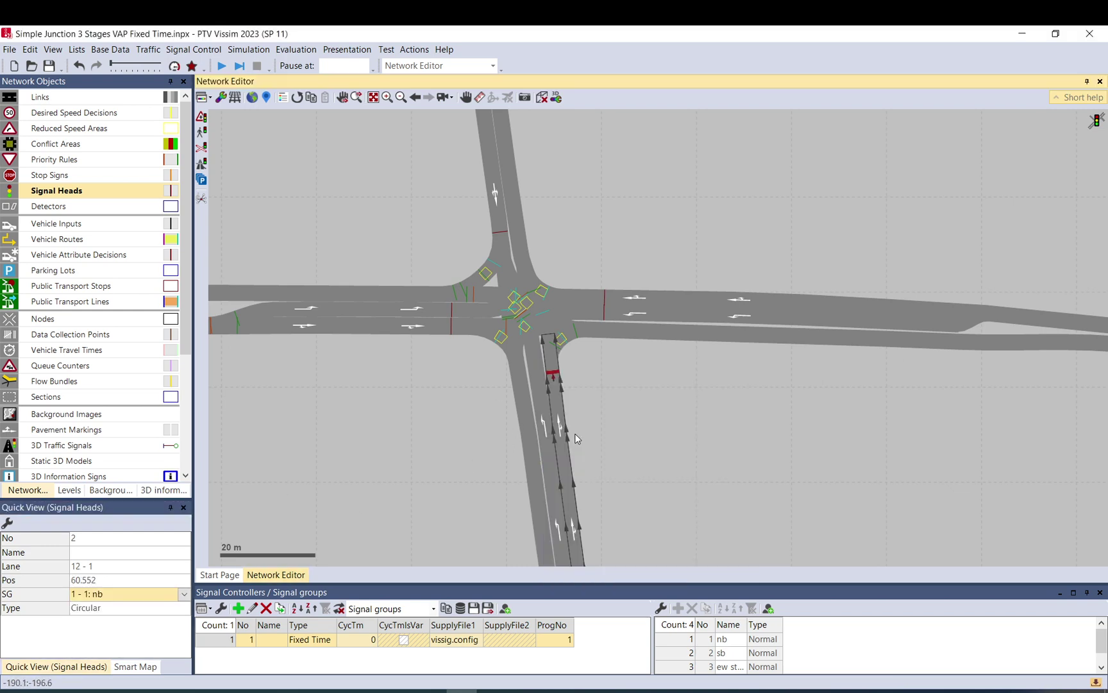
left_click(547, 383)
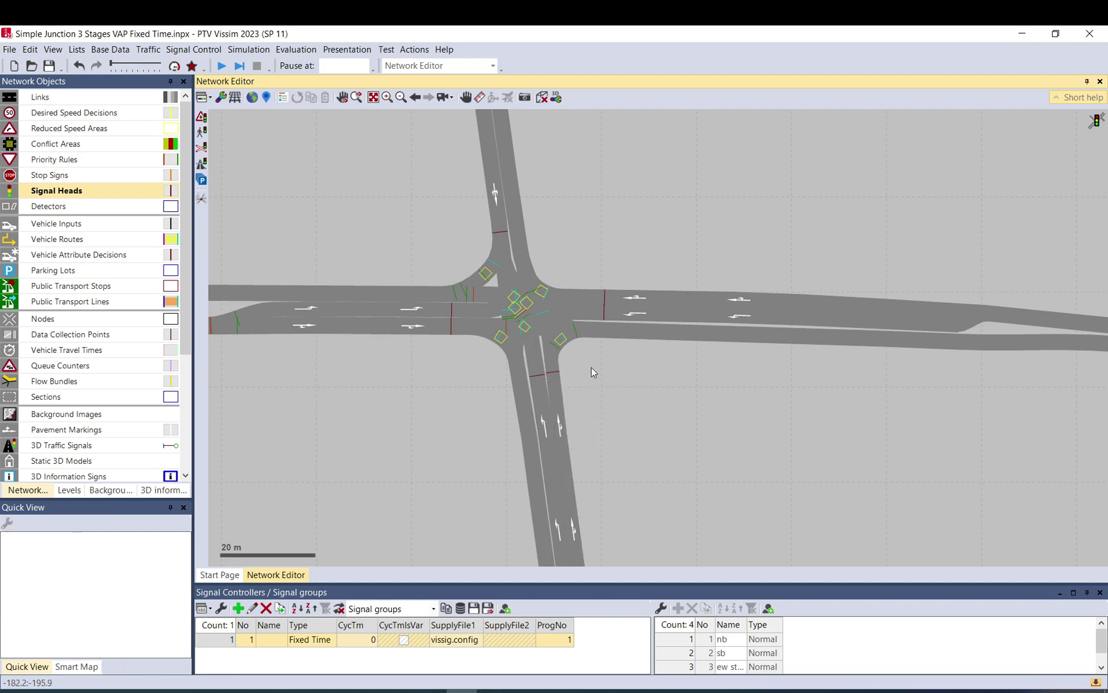
left_click_drag(559, 377, 562, 387)
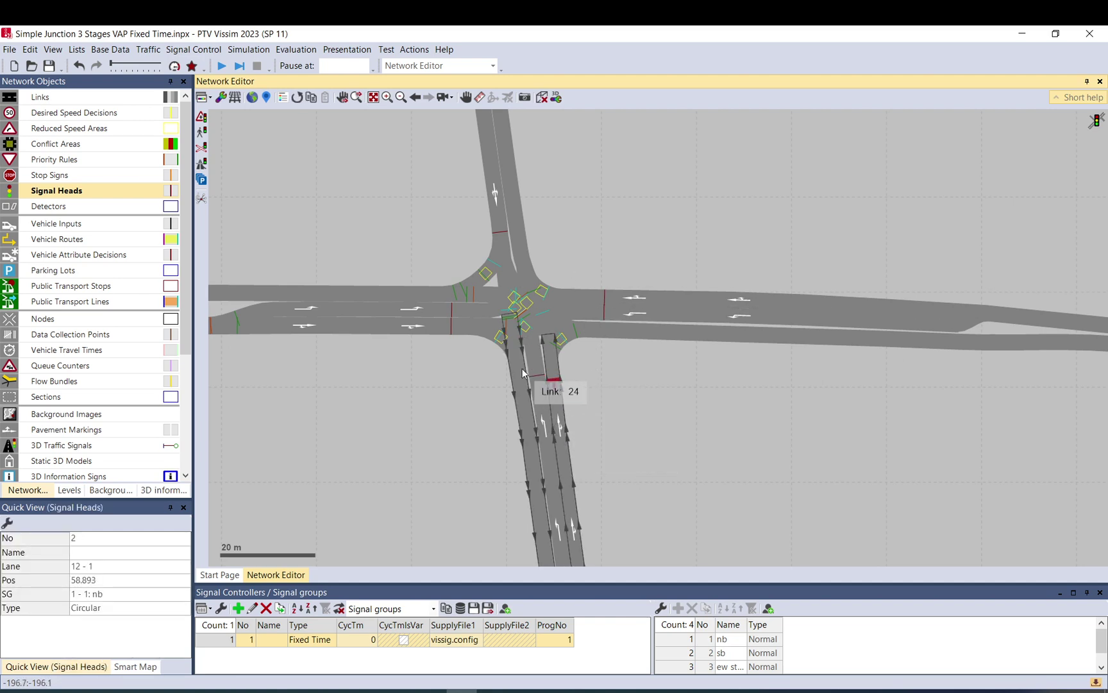
left_click(595, 365)
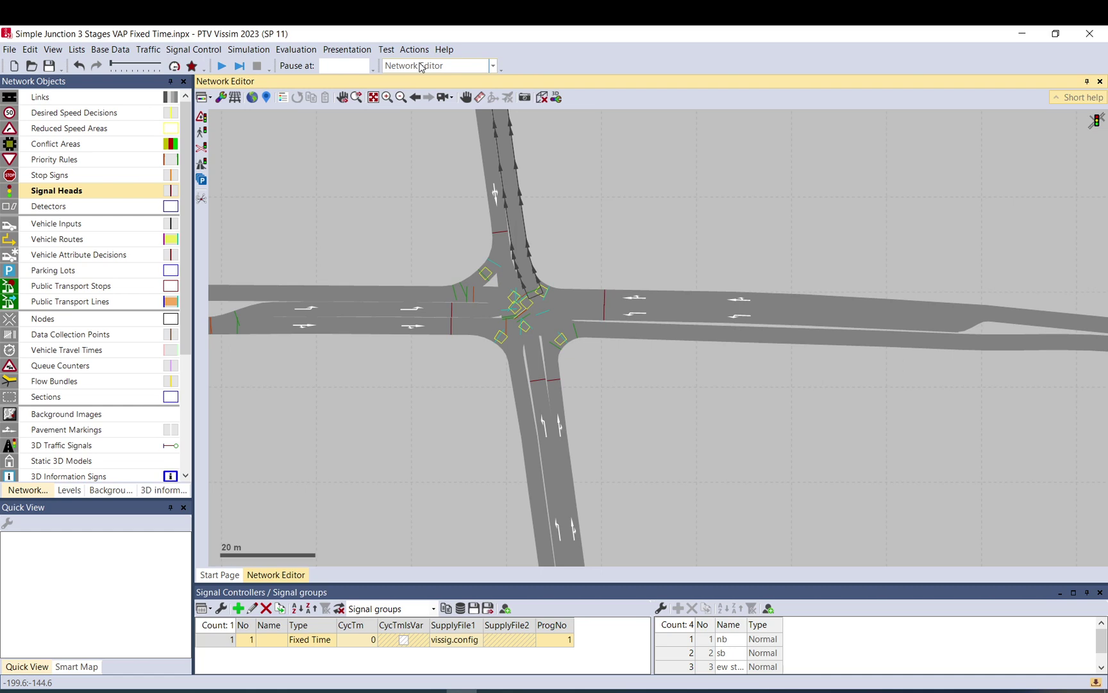
Draw and confirm an octagonal Node 1 enclosing the intersection, then open the Evaluation menu
left_click(91, 319)
left_click(402, 267)
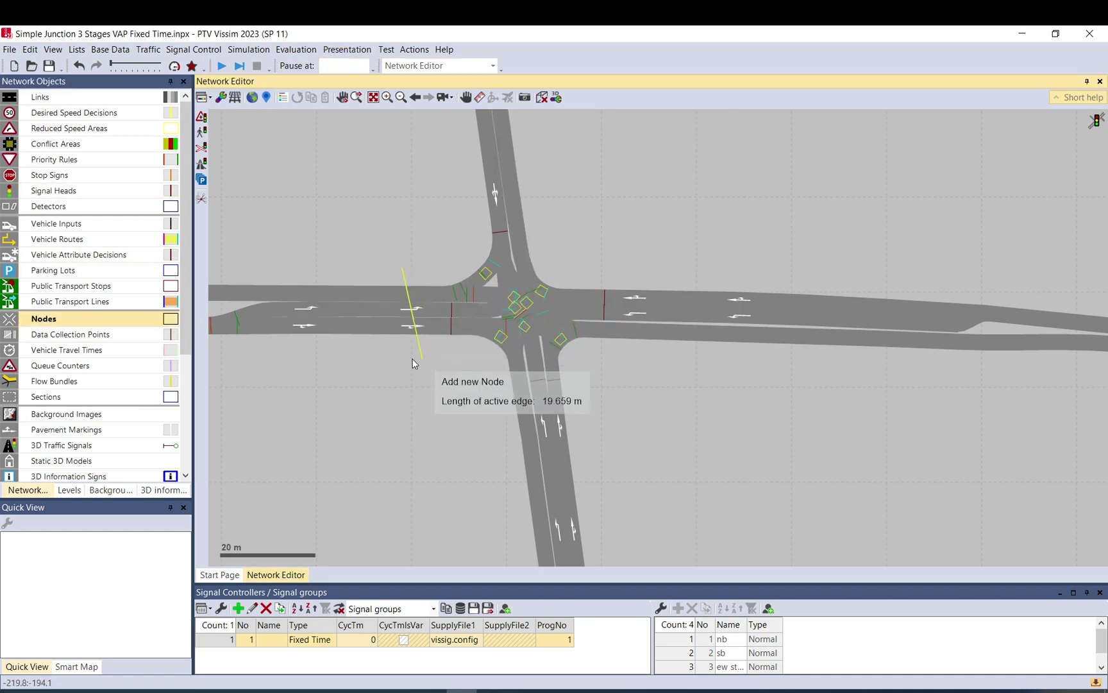
left_click(408, 352)
left_click(503, 421)
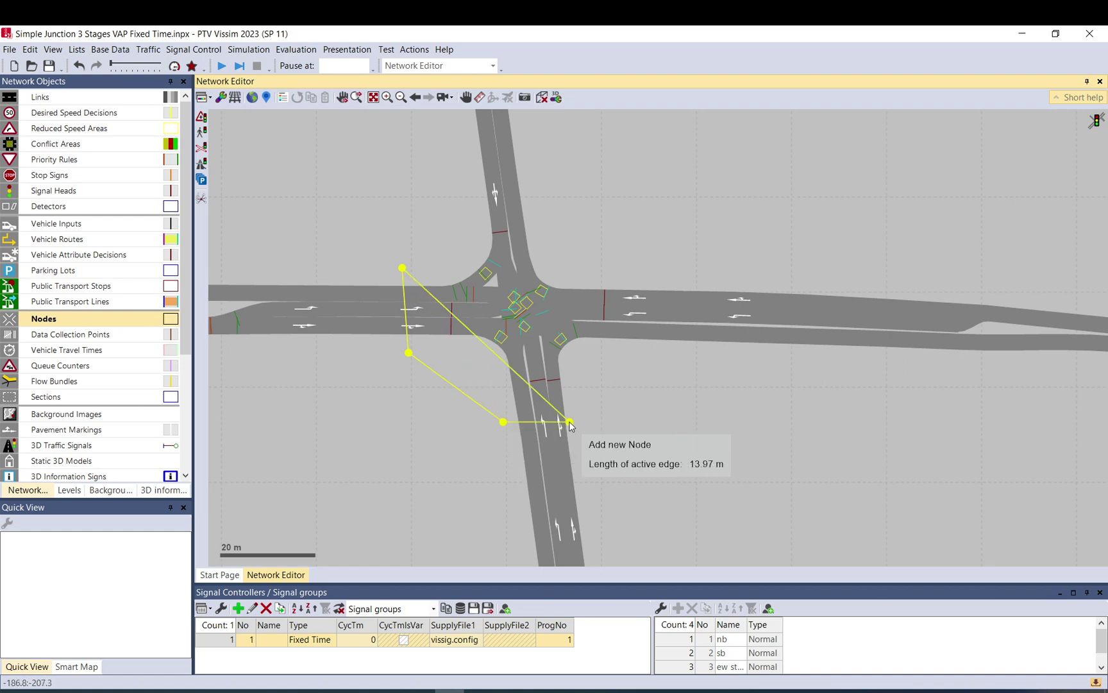
left_click(579, 421)
left_click(647, 348)
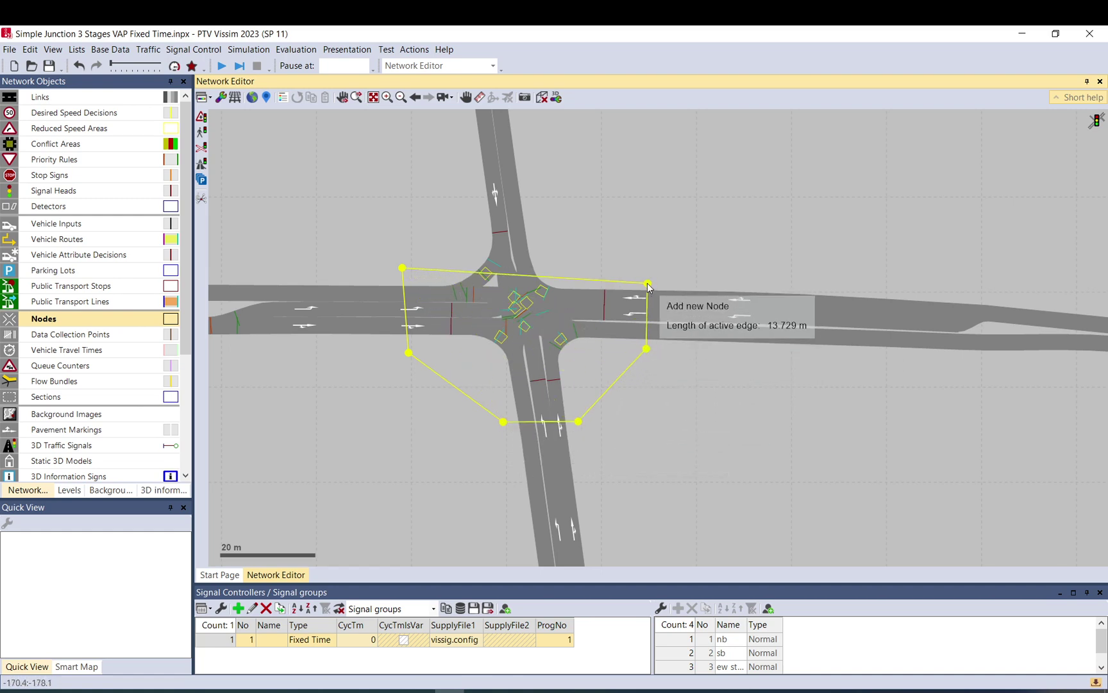
left_click(648, 282)
left_click(550, 188)
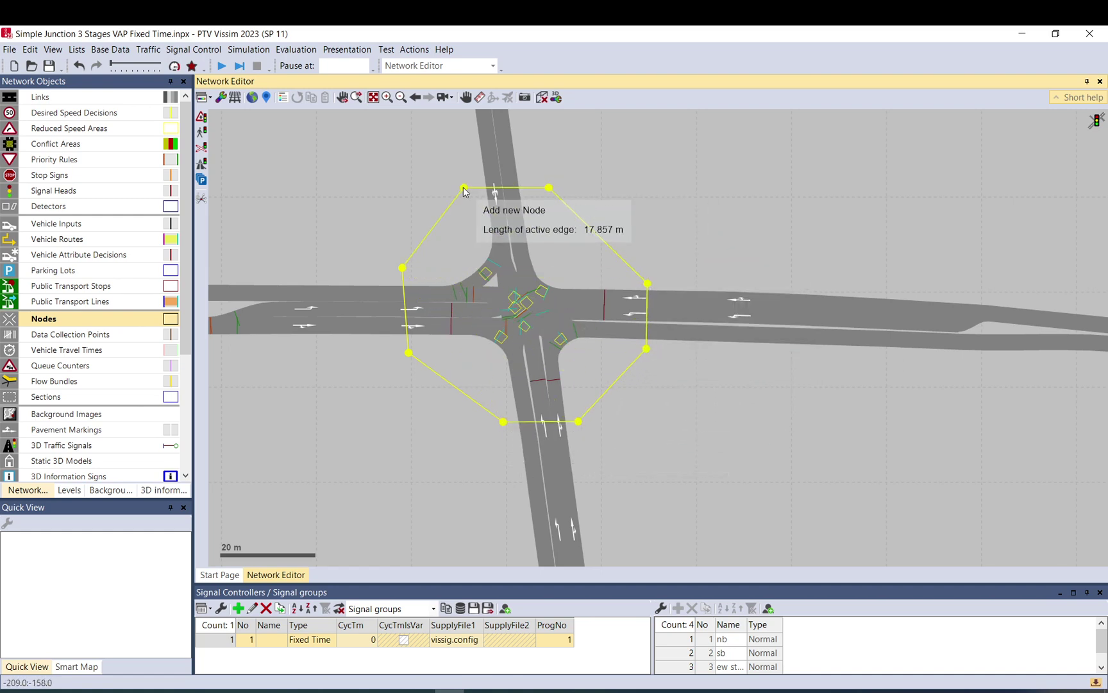
double_click(463, 189)
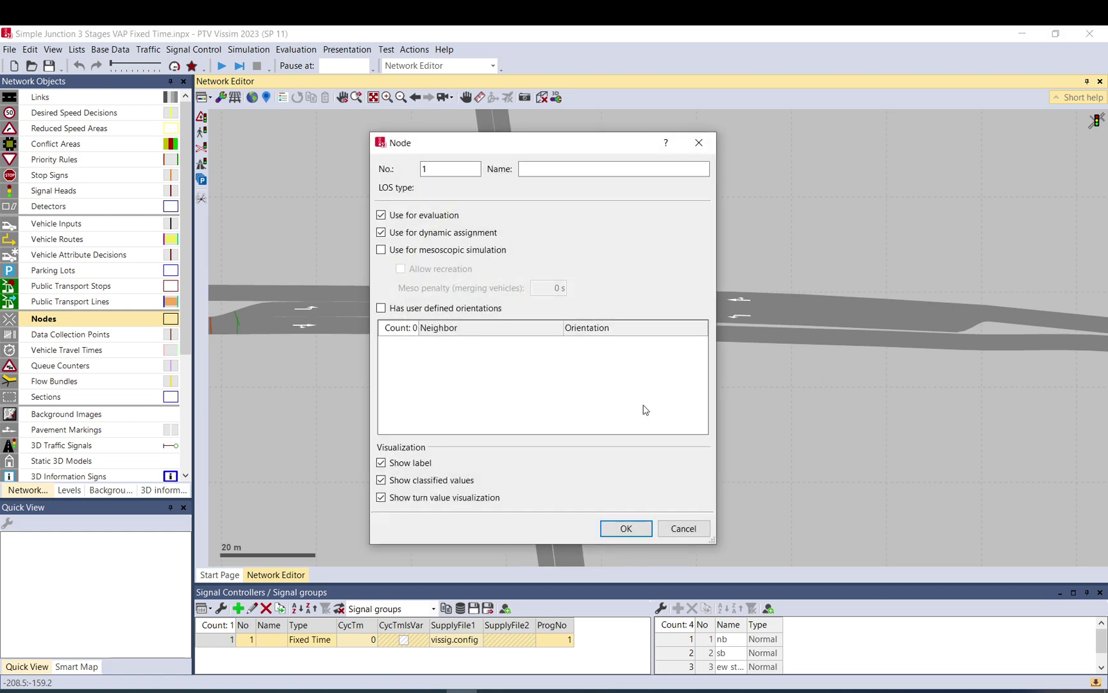
left_click(632, 528)
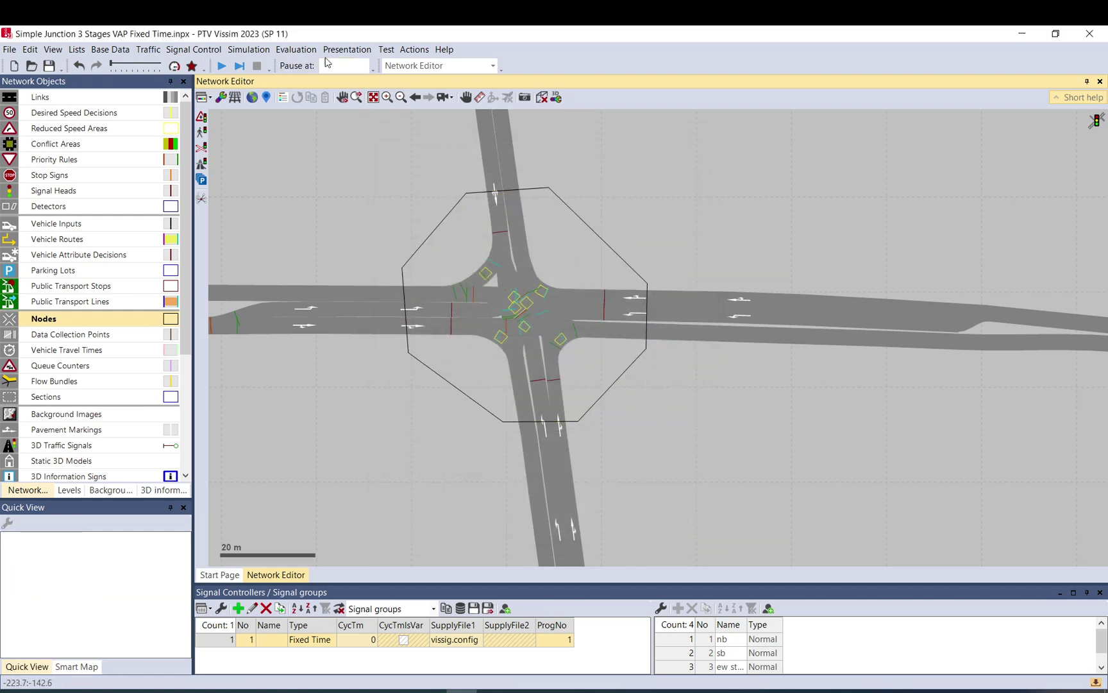
left_click(297, 50)
Enable Collect data for Nodes on the Result Attributes tab of Evaluation Configuration
left_click(311, 68)
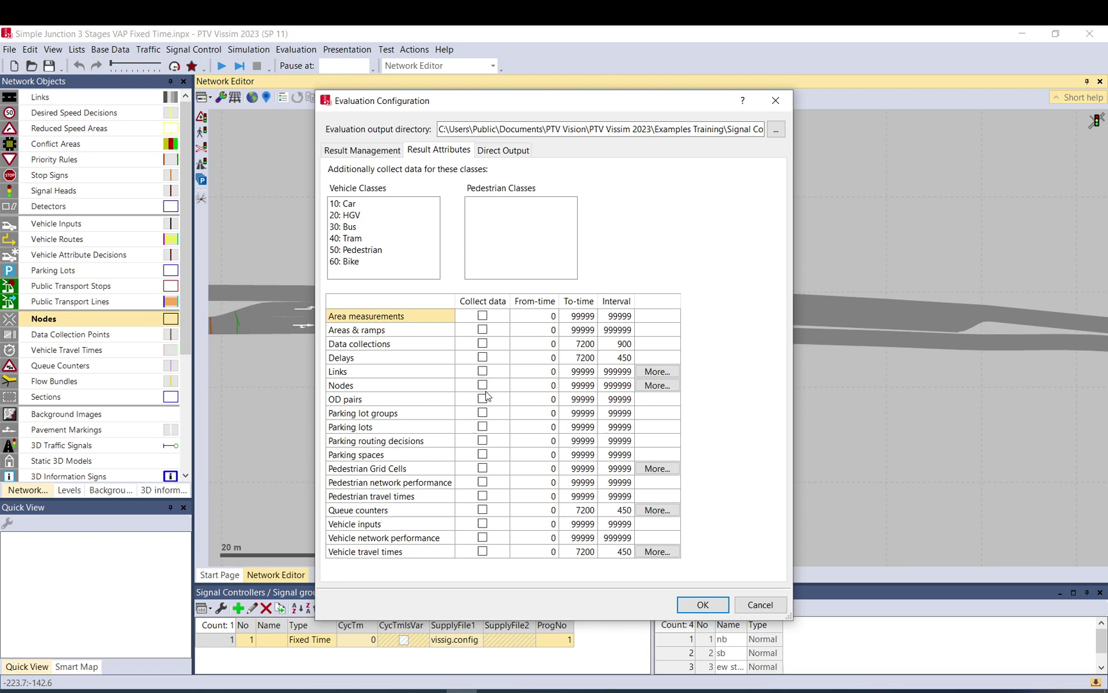
left_click(482, 385)
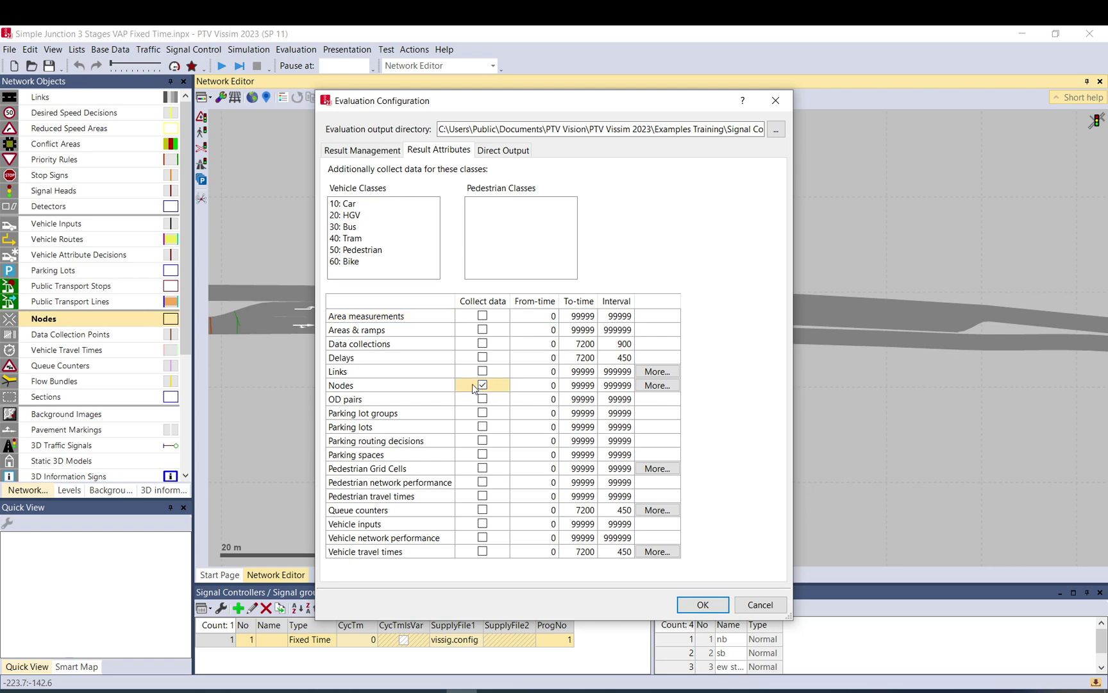
left_click(702, 605)
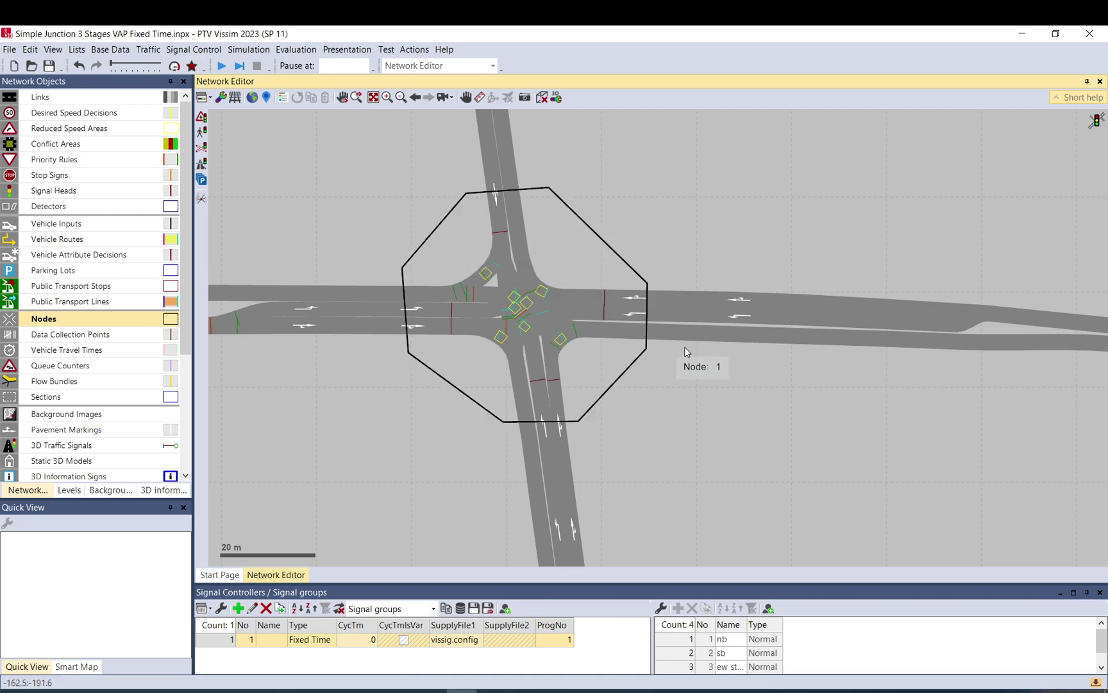
Run Optimize All Fixed Time Signal Controllers and accept the 1 of 1 optimized success message
scroll(590, 218, "down", 2)
scroll(576, 249, "down", 5)
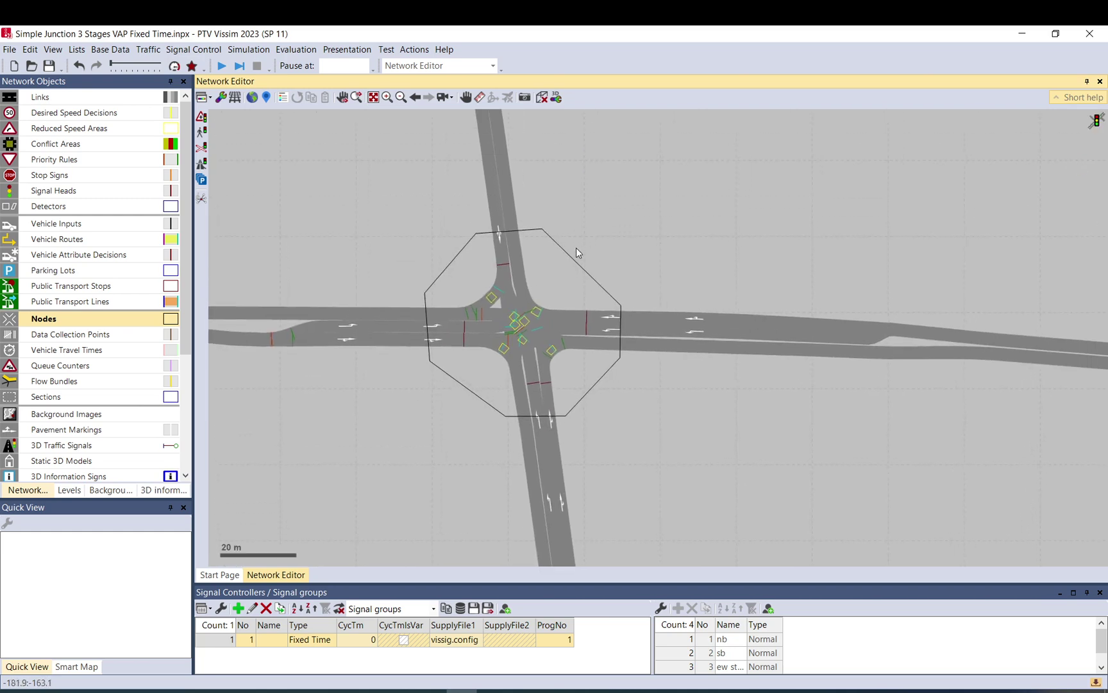
left_click_drag(571, 249, 554, 300)
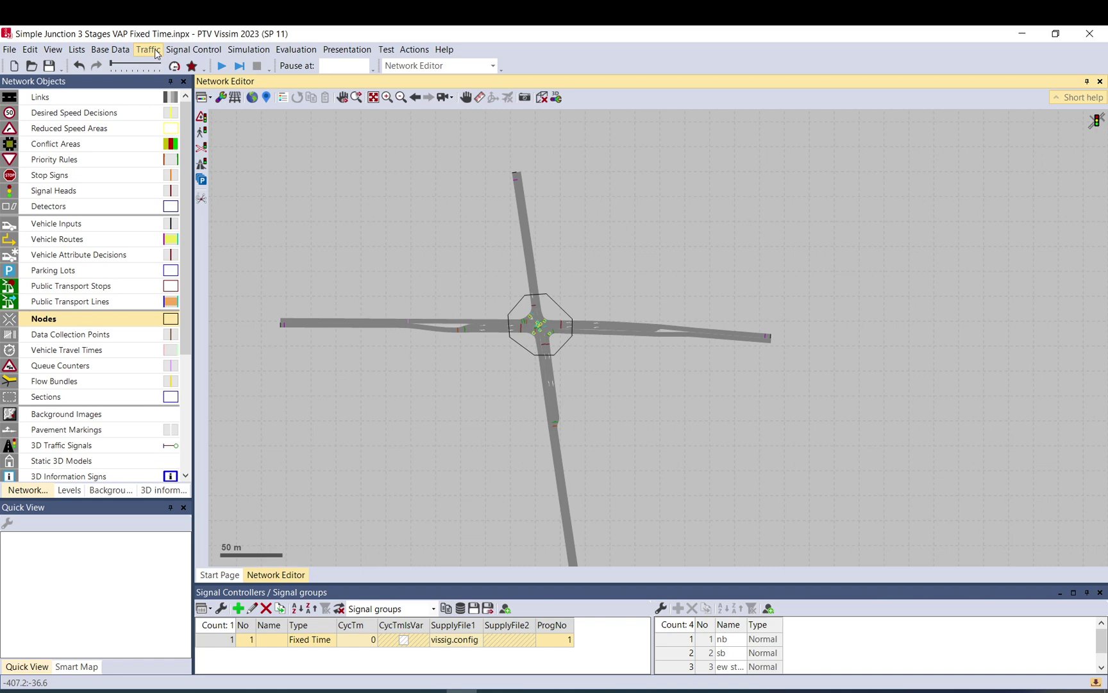
left_click(173, 52)
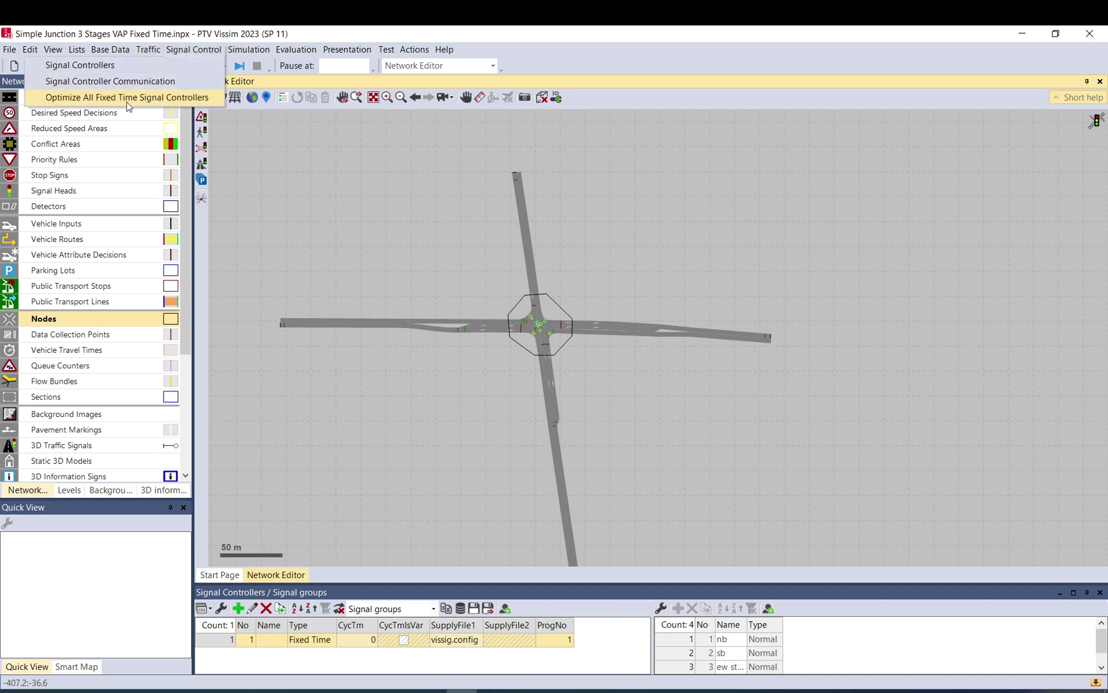
left_click(127, 103)
left_click(586, 385)
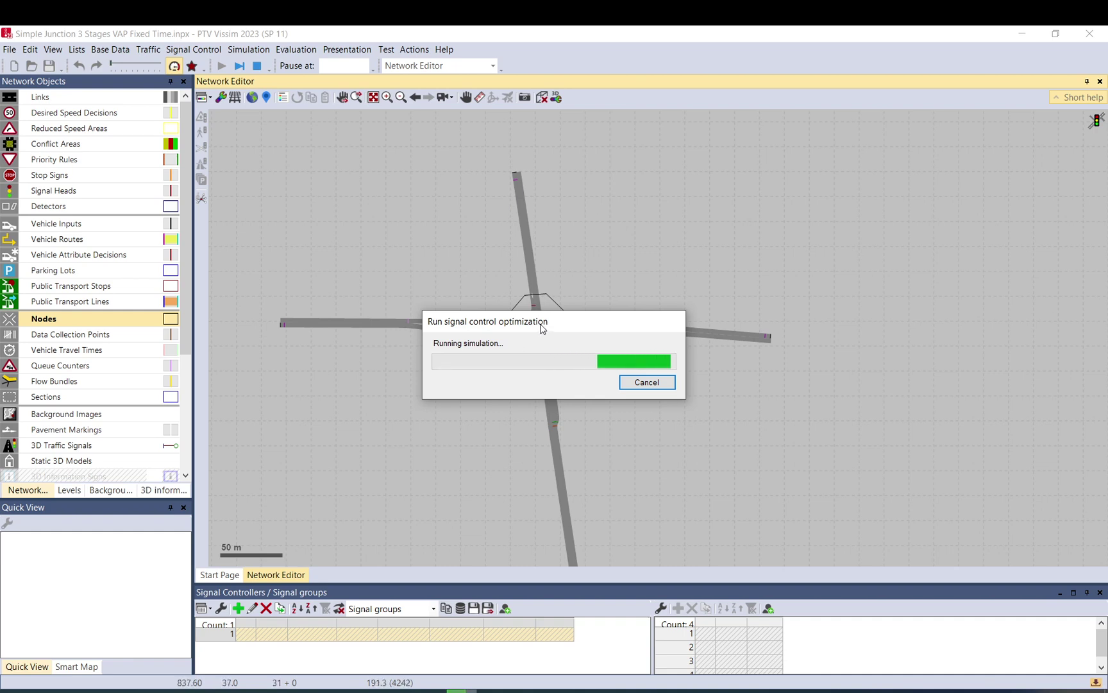
left_click_drag(545, 299, 556, 231)
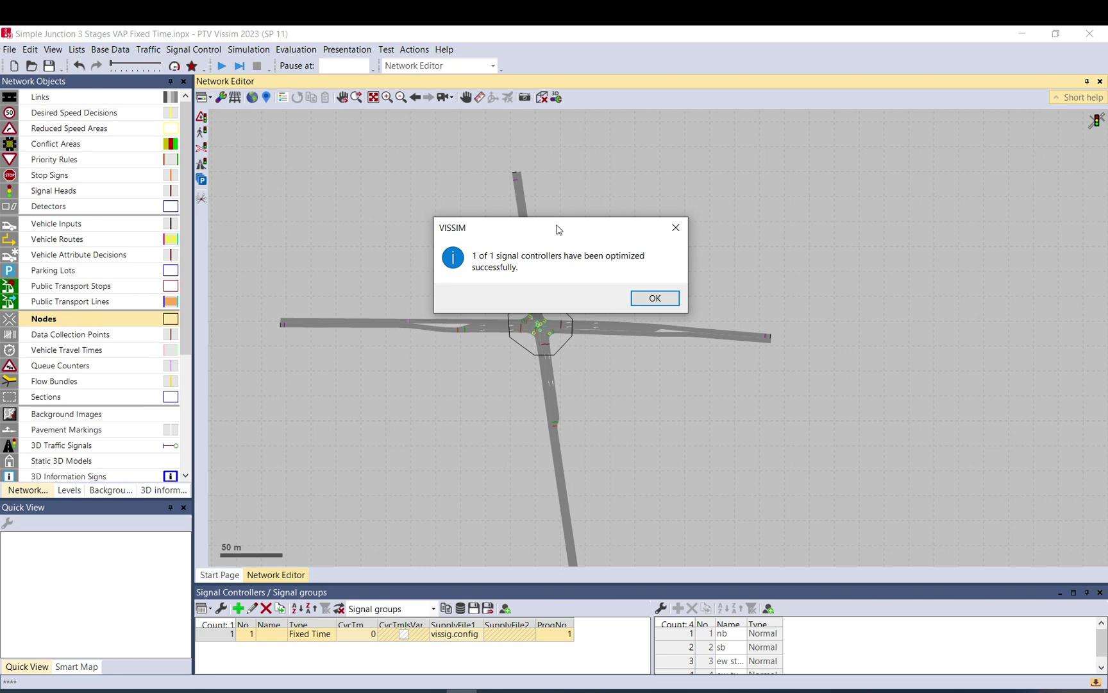
left_click(653, 301)
Review controller 1's optimized signal program 1 with its 140-second cycle in Vissig, then save-exit
double_click(222, 634)
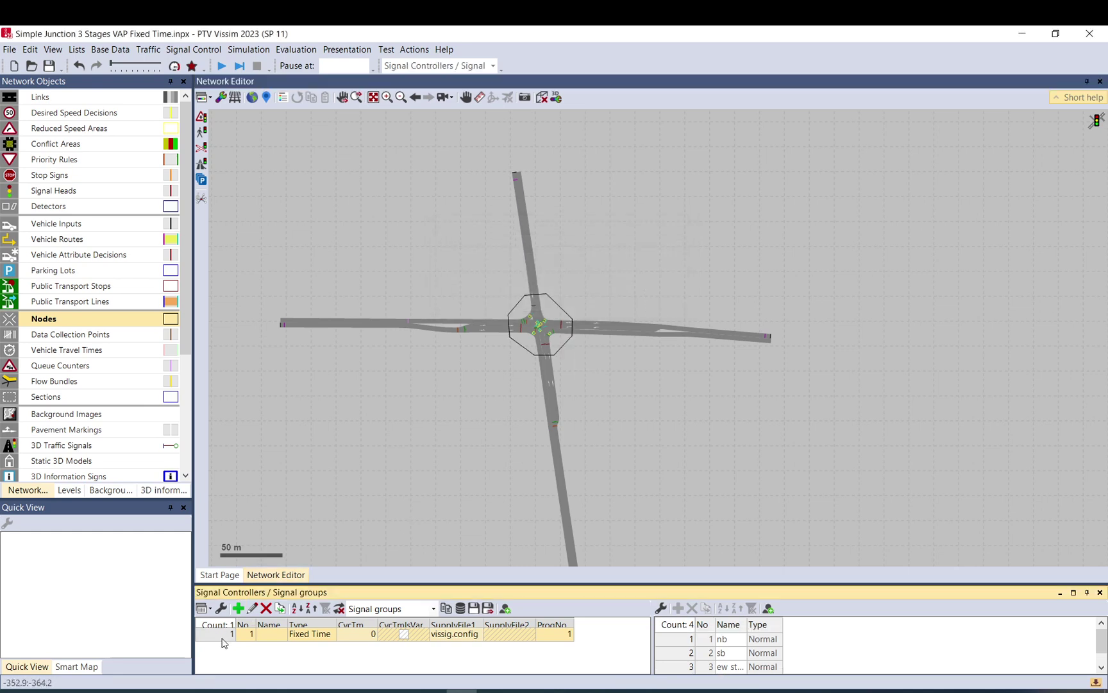
left_click(236, 340)
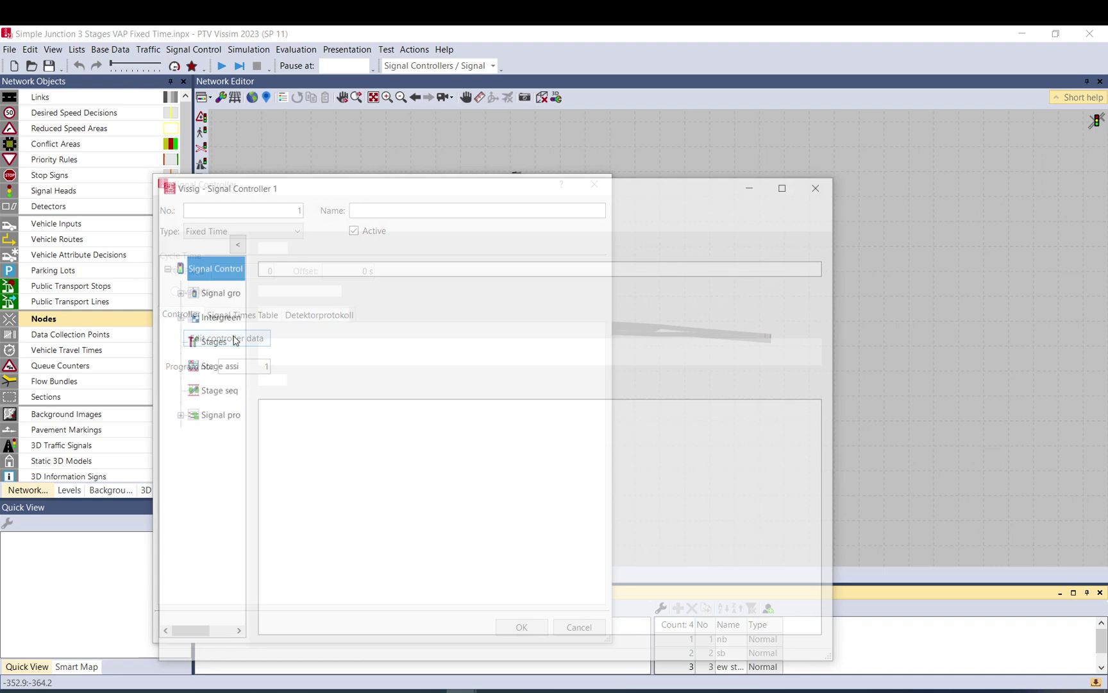
left_click(217, 415)
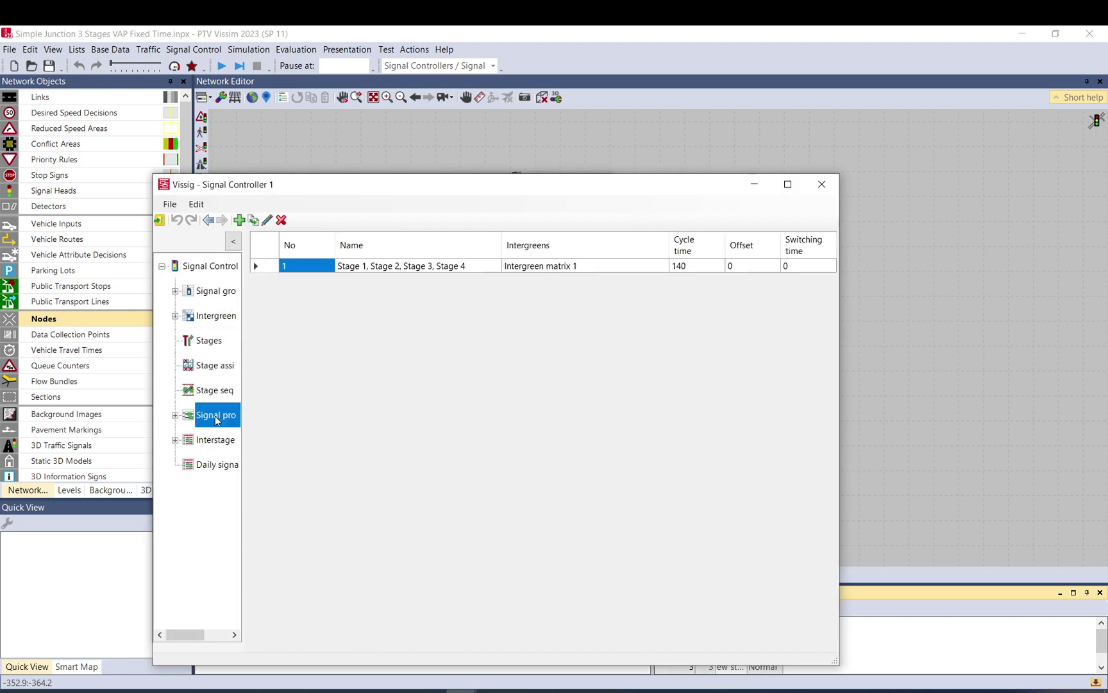
double_click(216, 416)
left_click(222, 439)
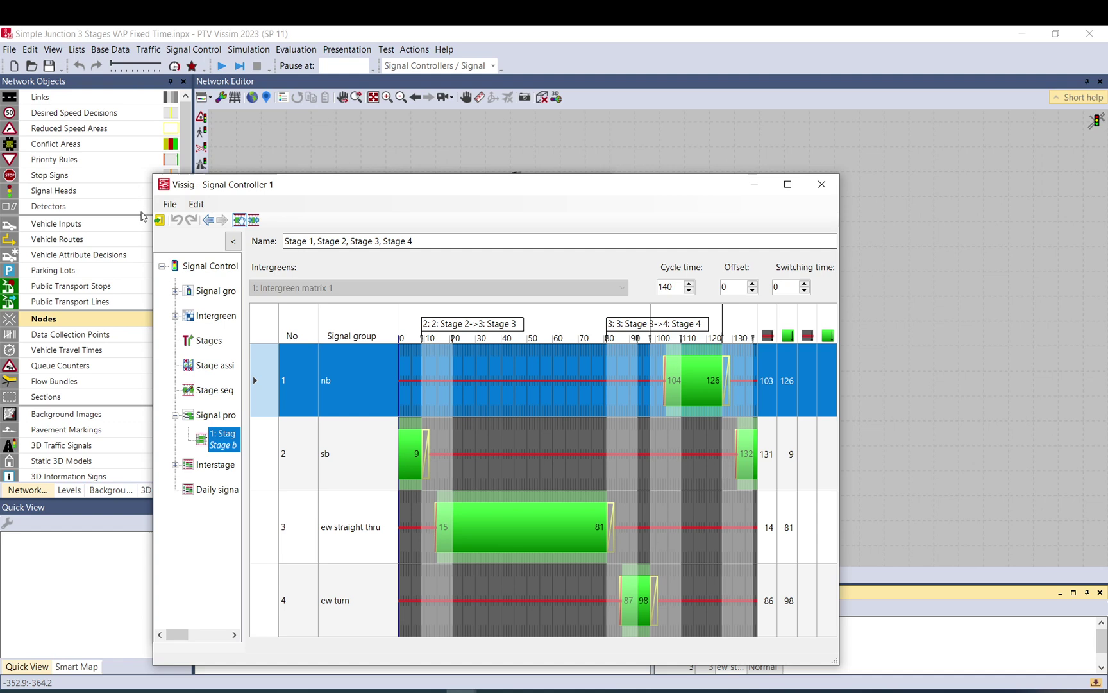
left_click(160, 220)
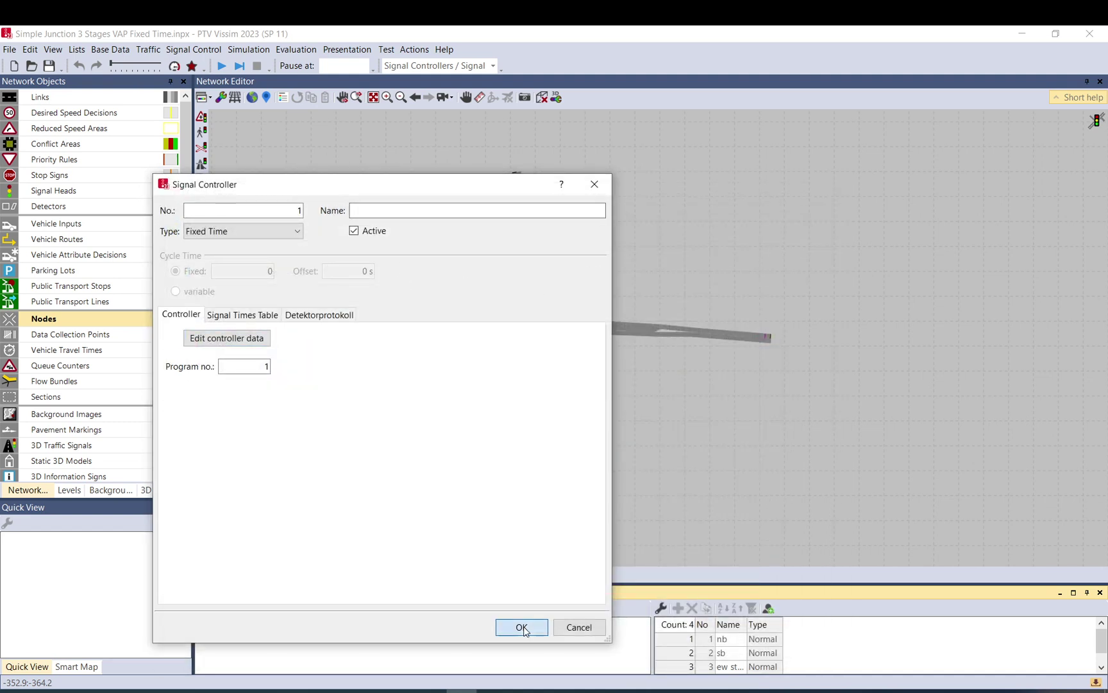
left_click(522, 627)
Start the simulation, saving the network changes first
left_click(220, 67)
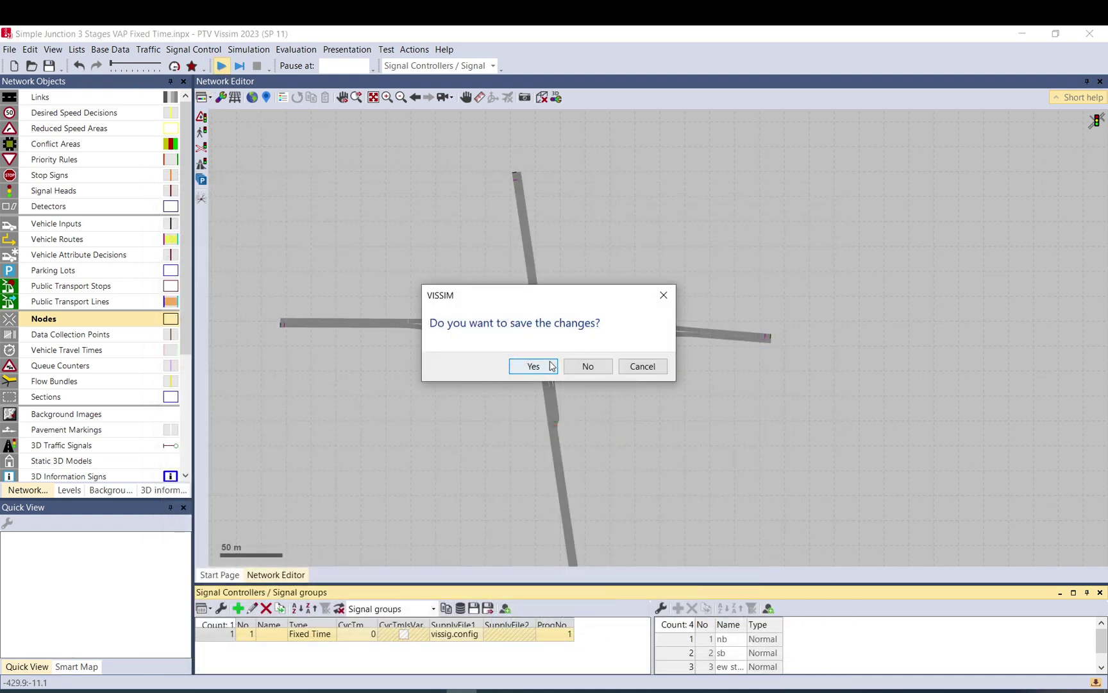
left_click(550, 362)
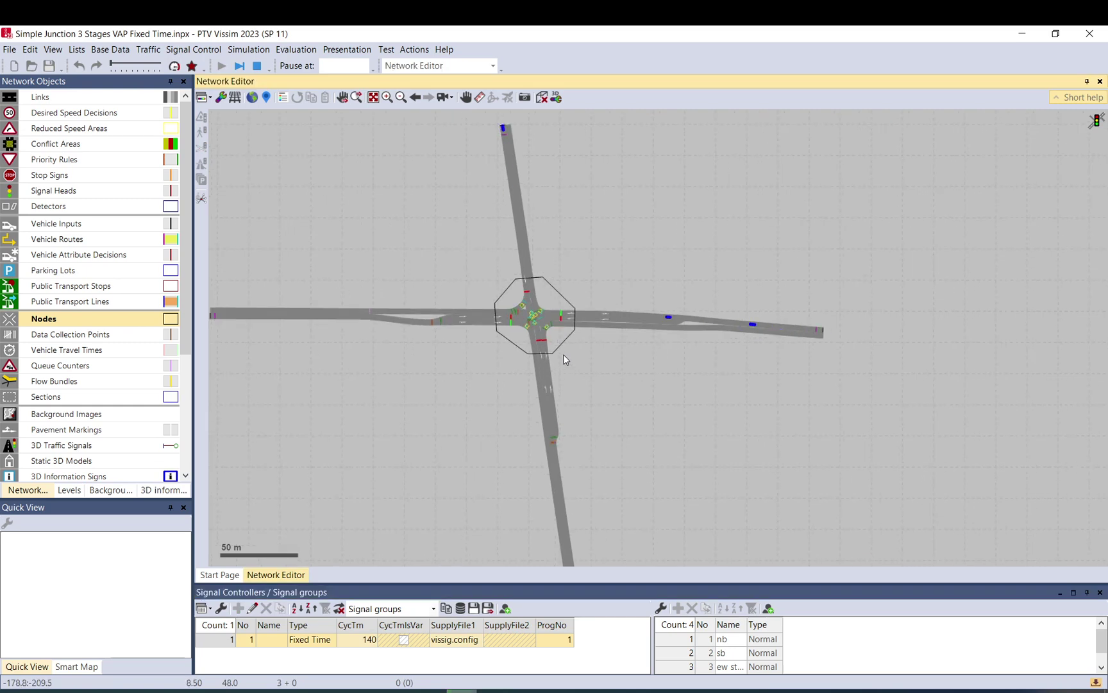
scroll(577, 282, "up", 3)
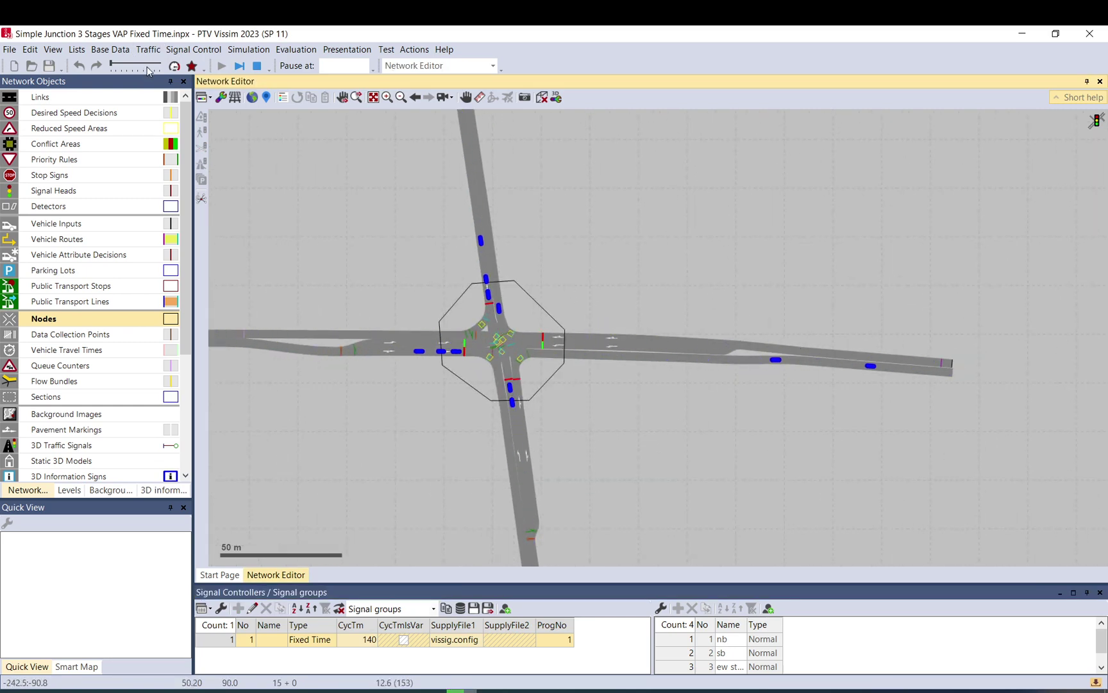
Adjust simulation speed and Quick Mode while traffic runs, then stop the simulation with Esc
left_click(126, 64)
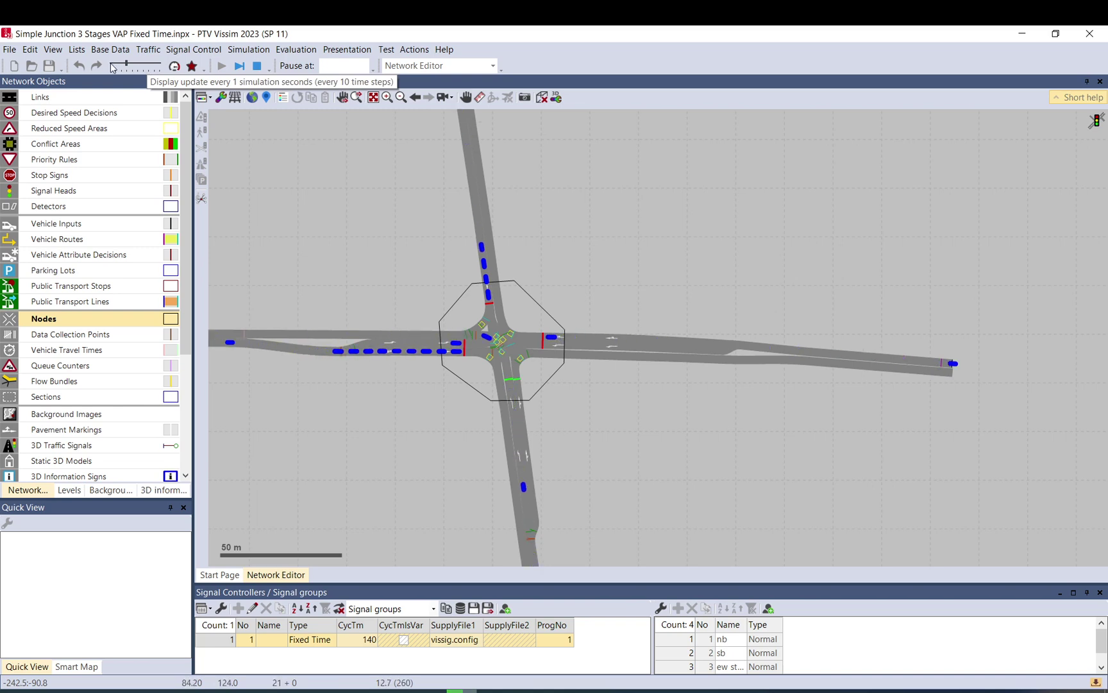
left_click(112, 66)
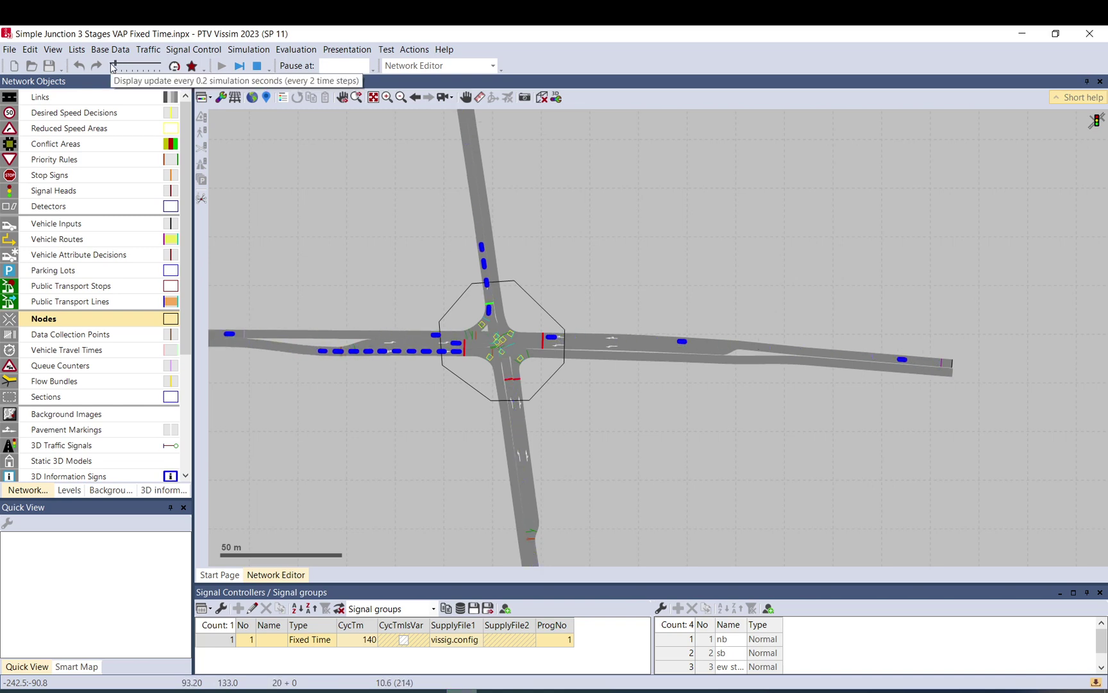
left_click(172, 66)
left_click(173, 67)
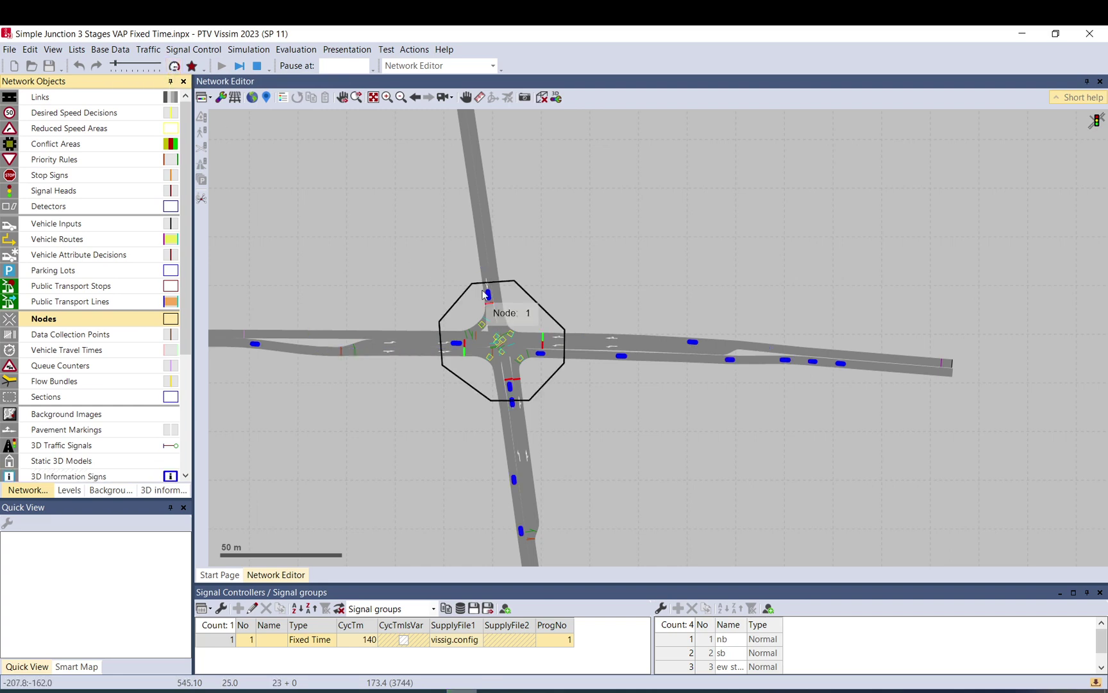
left_click(597, 275)
left_click(134, 66)
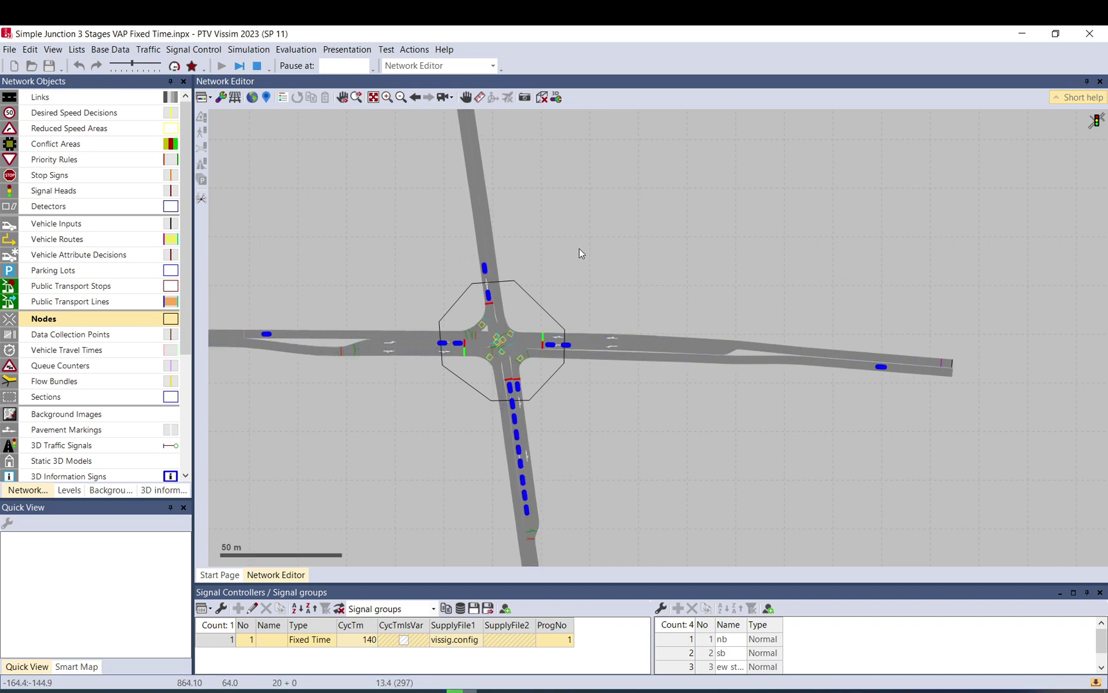
left_click(580, 249)
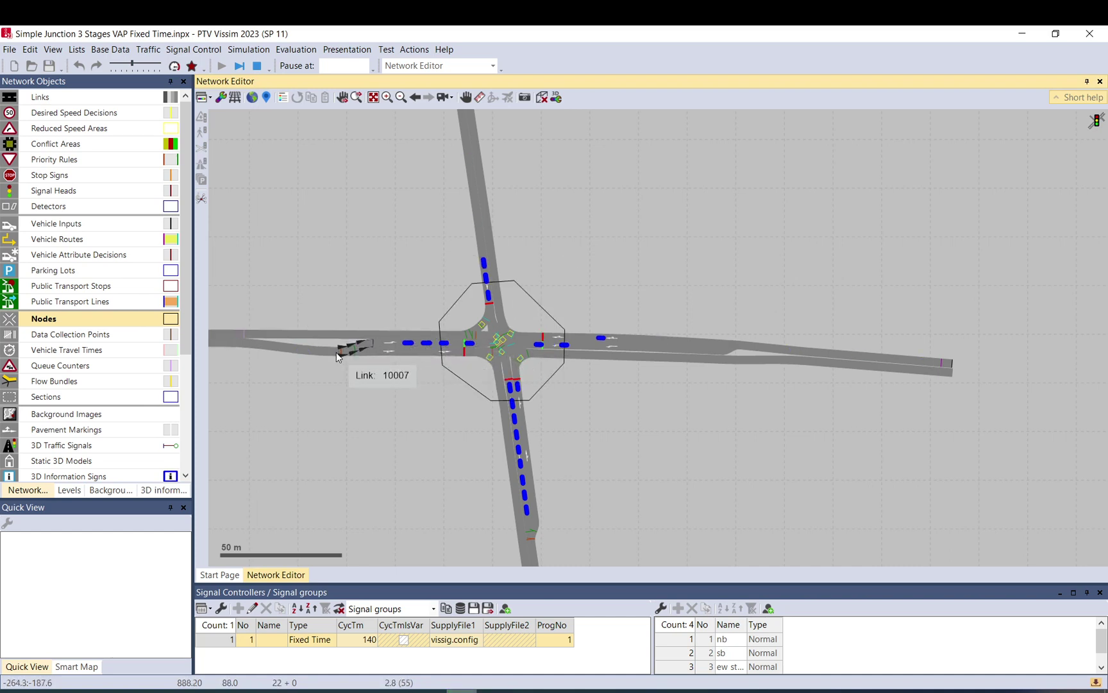
key("Escape")
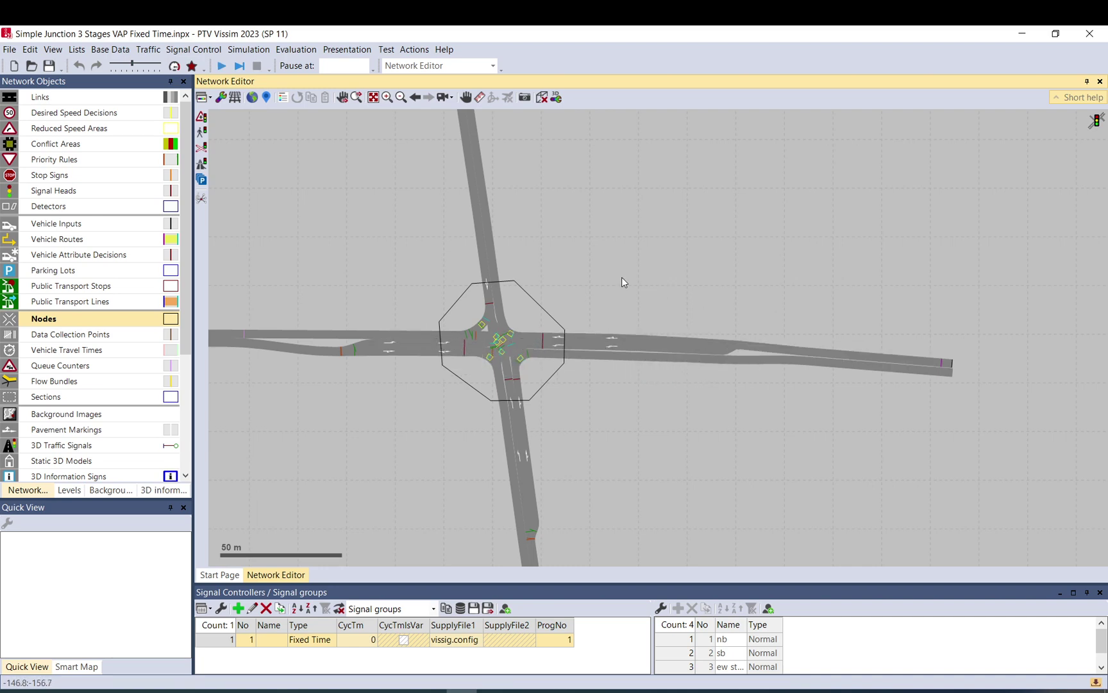
left_click(179, 51)
left_click(353, 170)
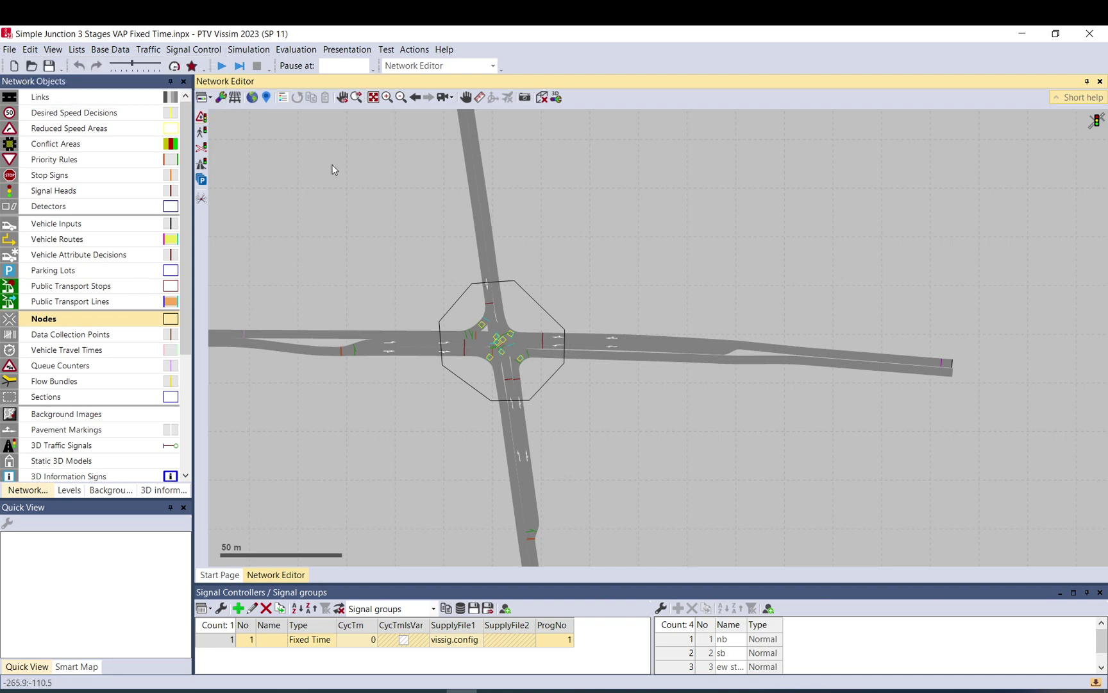